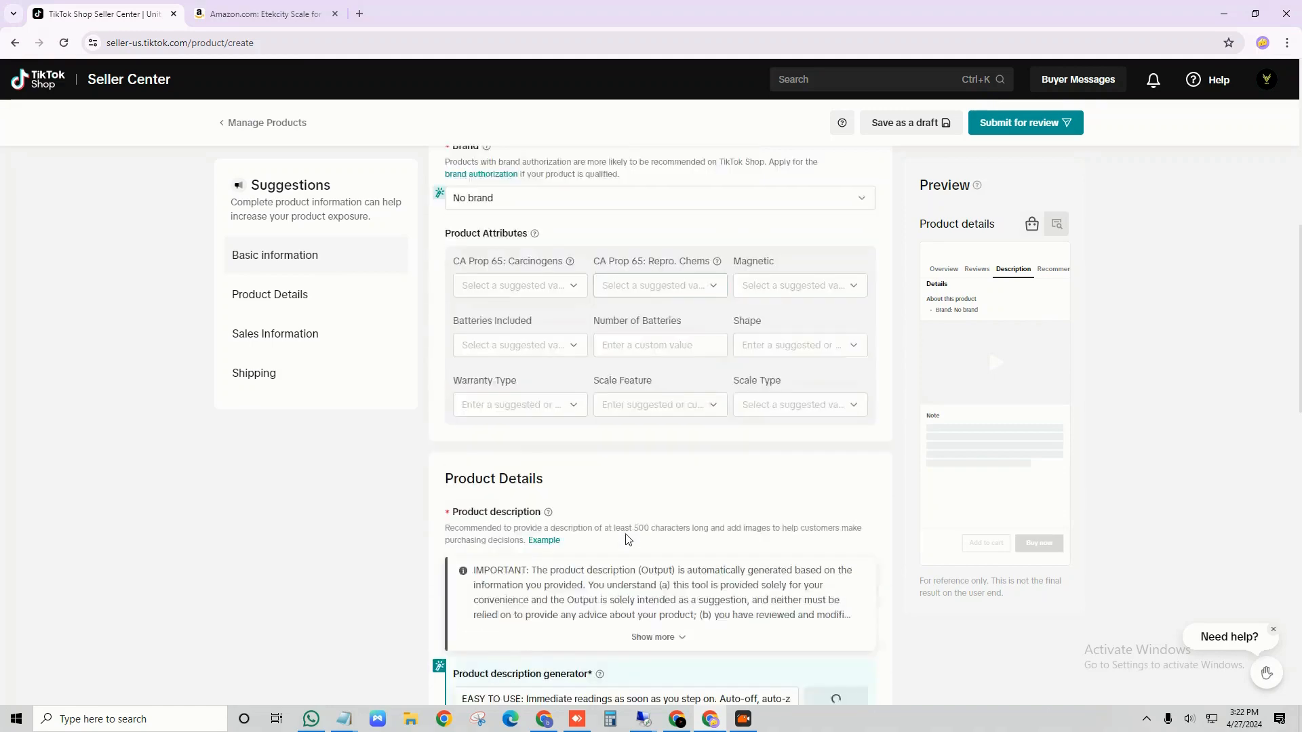
Insert the generated text as the product description and enable variations in the sales information.
click(845, 356)
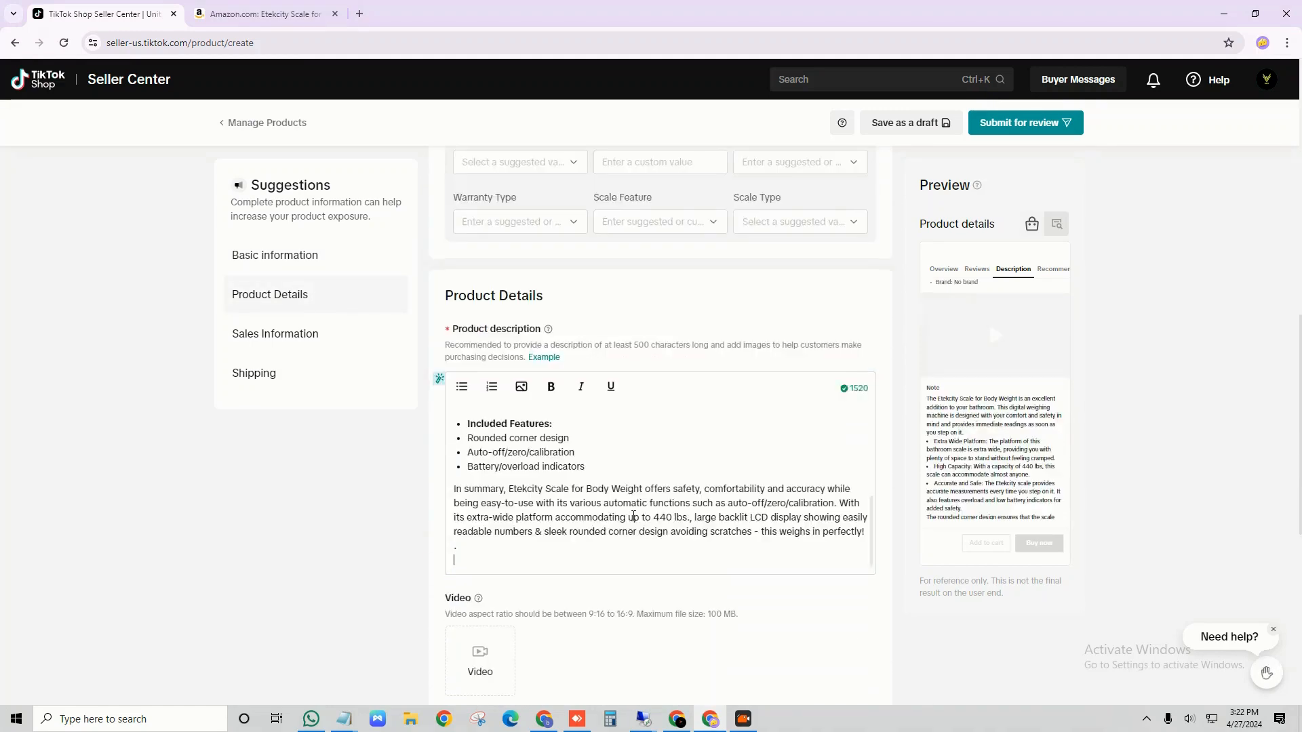
scroll(630, 518, down, 7)
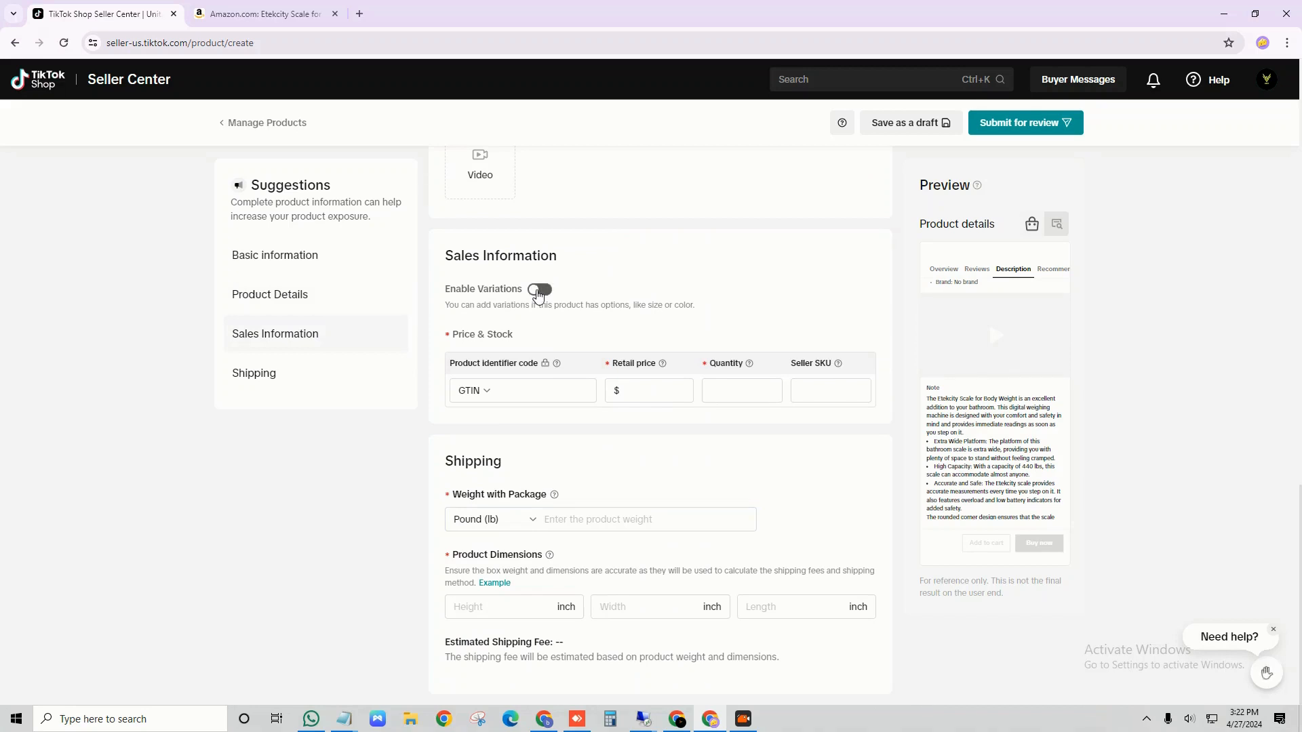
click(539, 290)
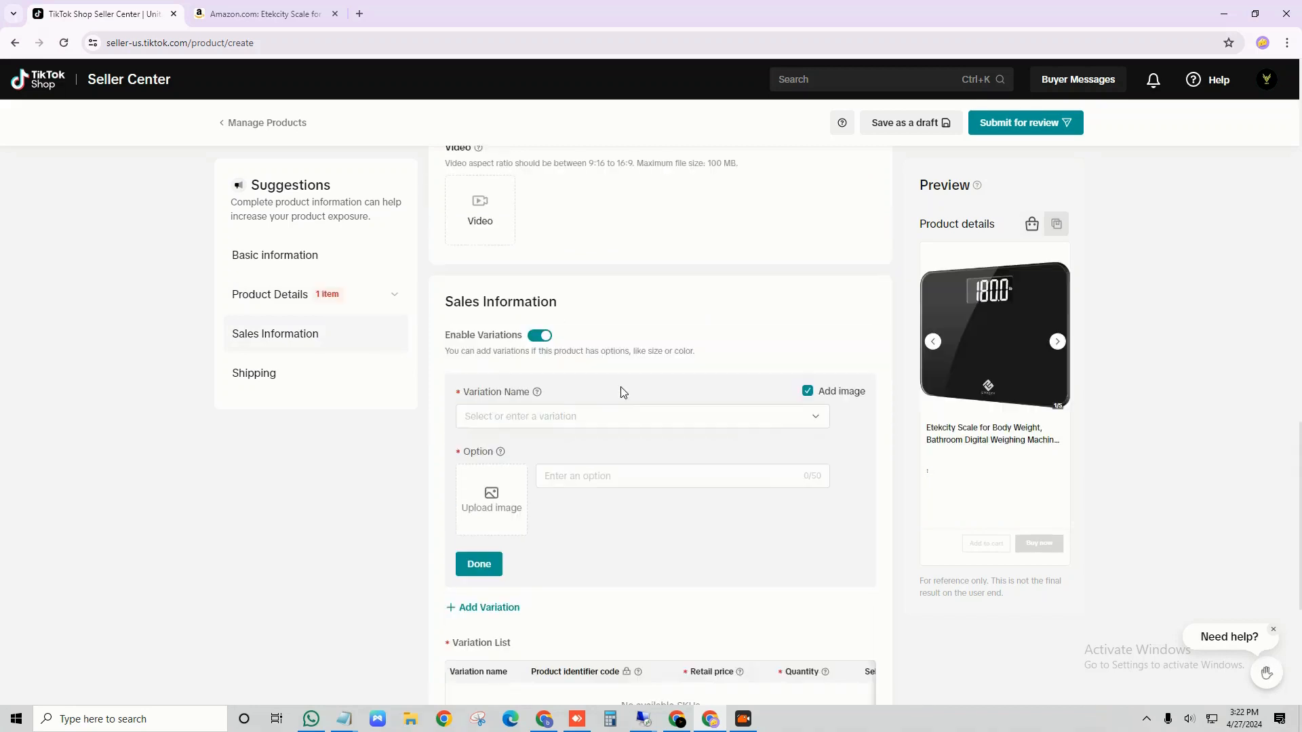
Set the variation name to Color.
click(599, 423)
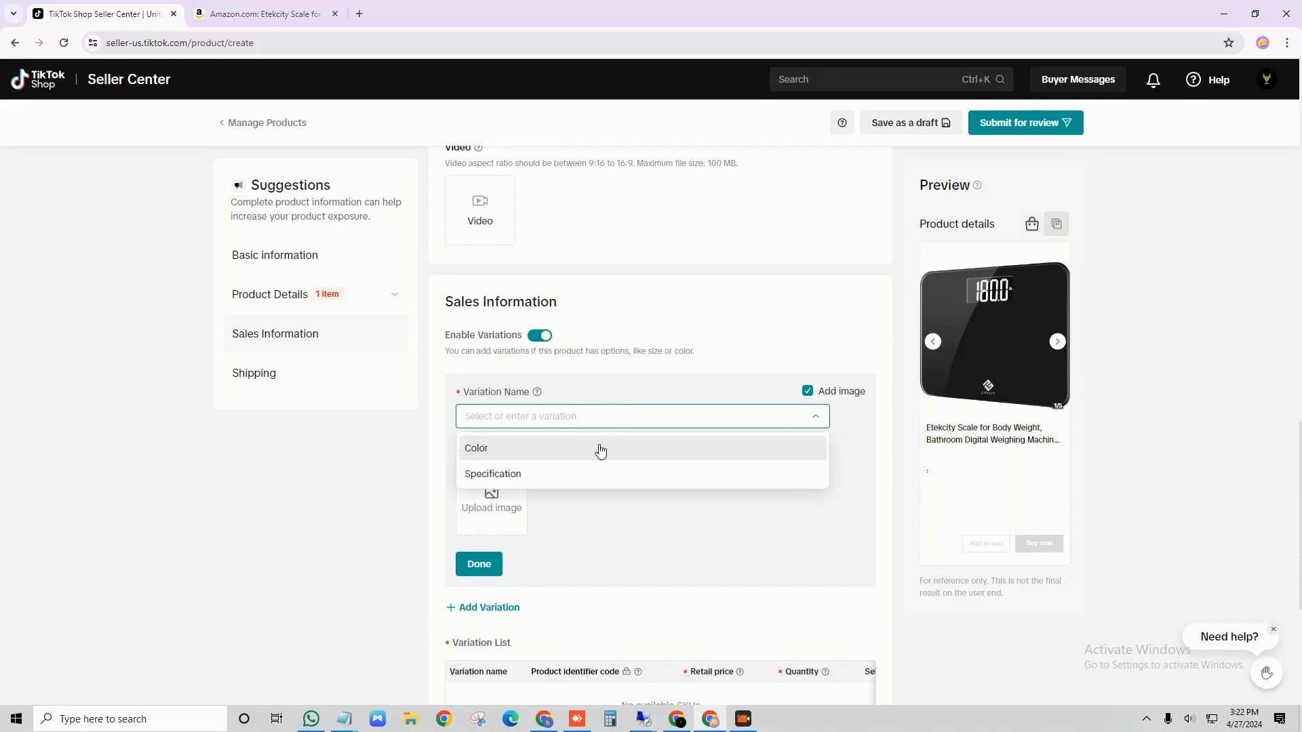
click(501, 478)
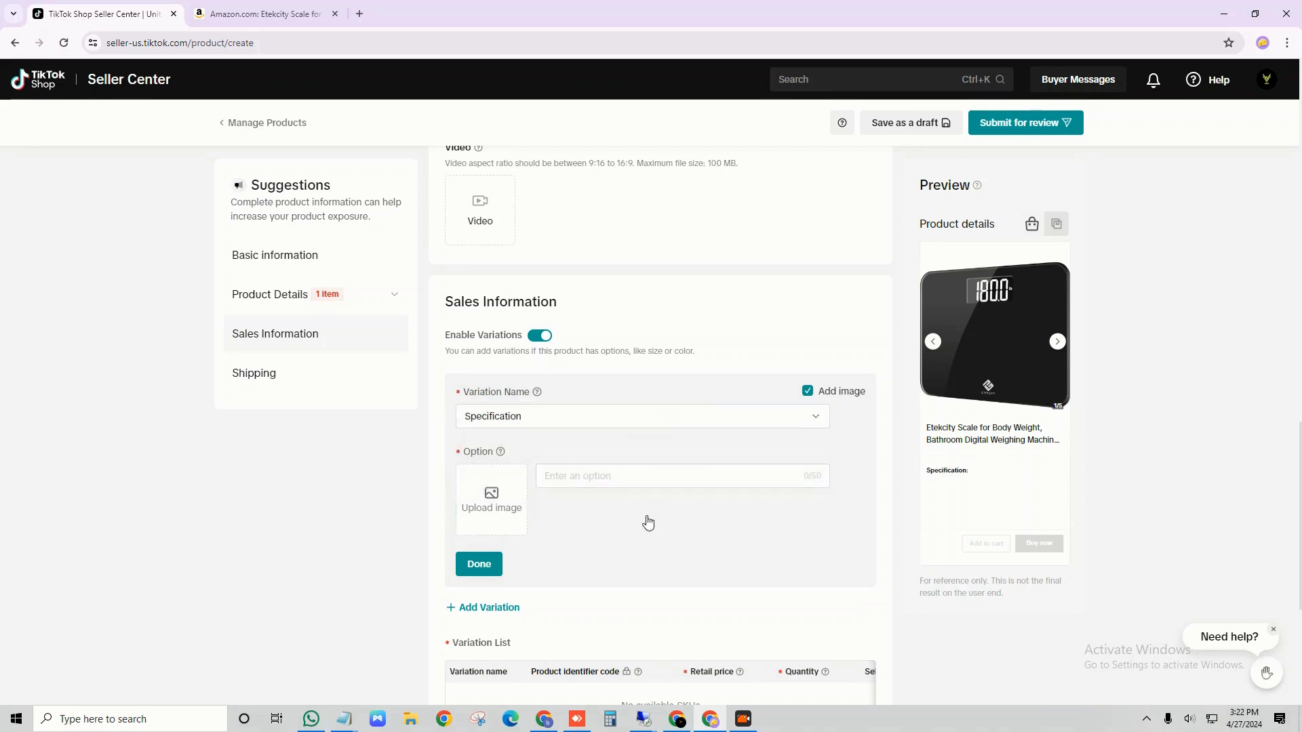
click(627, 473)
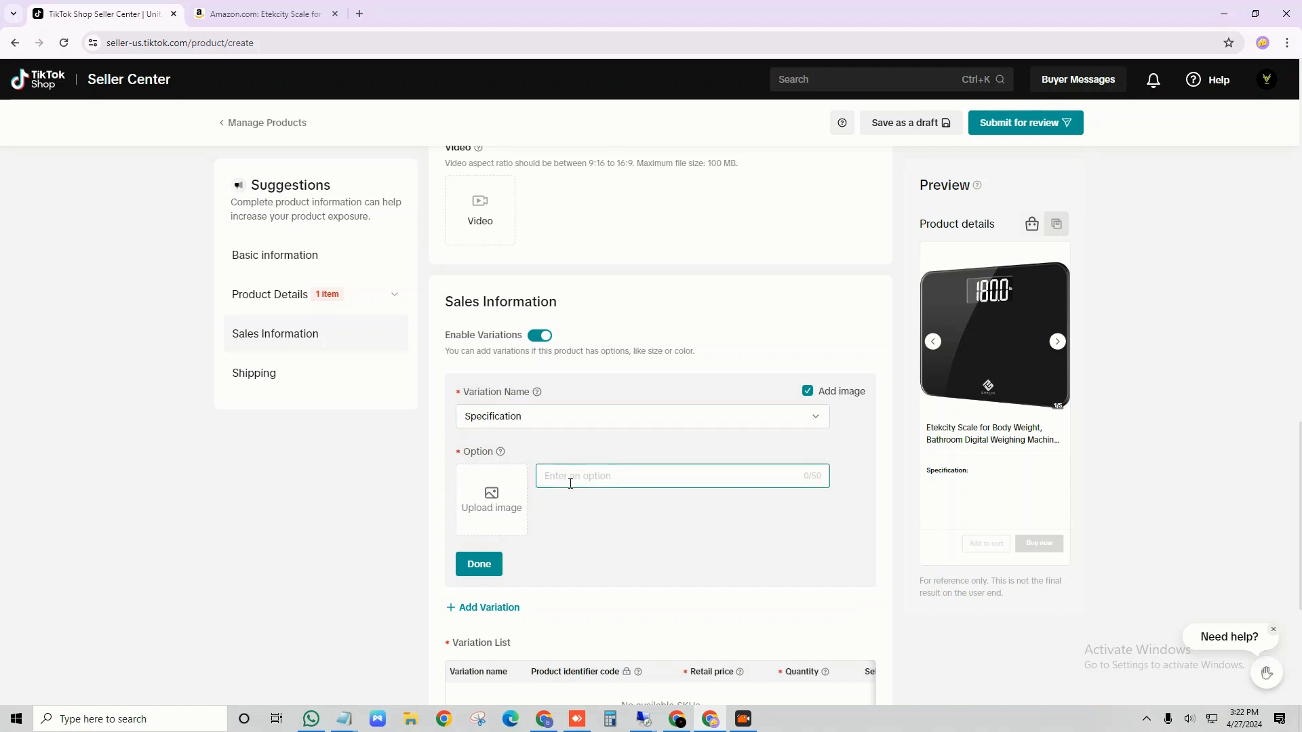
click(555, 413)
click(548, 449)
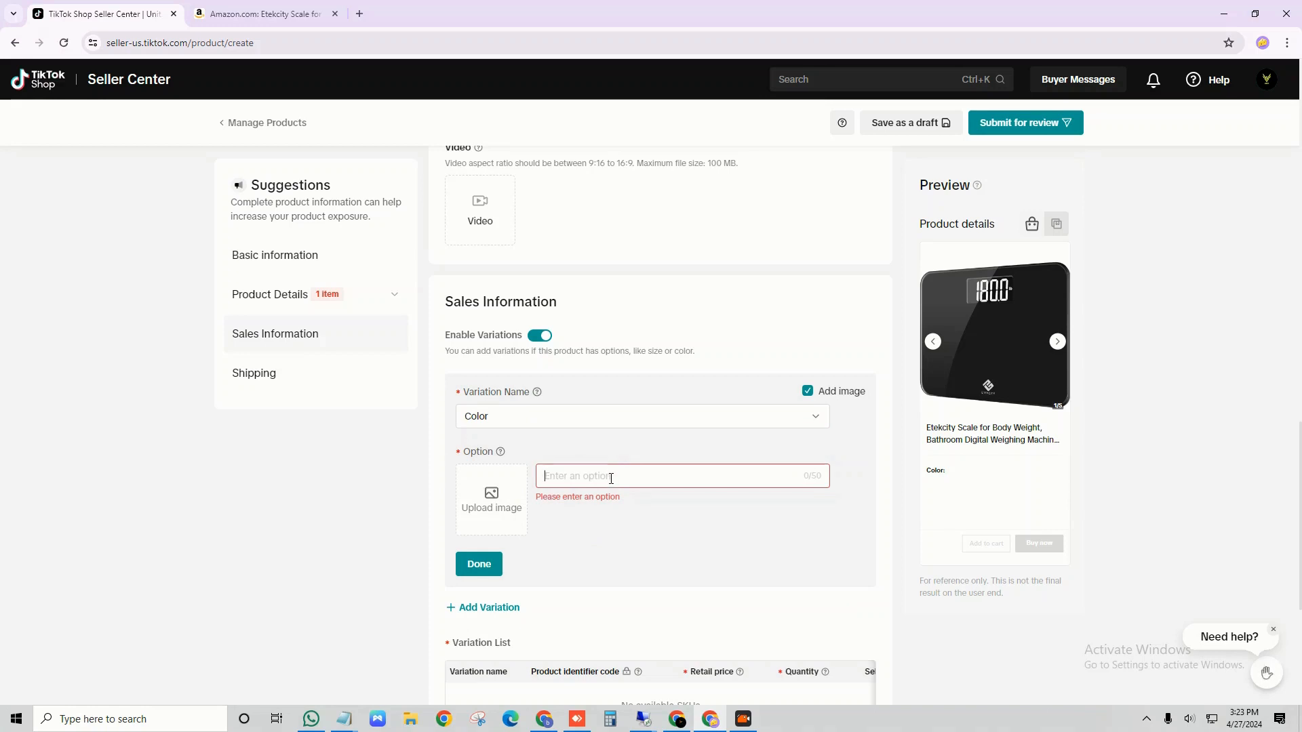
Add Black, Grey and White as the options of the Color variation.
text(Black)
click(639, 551)
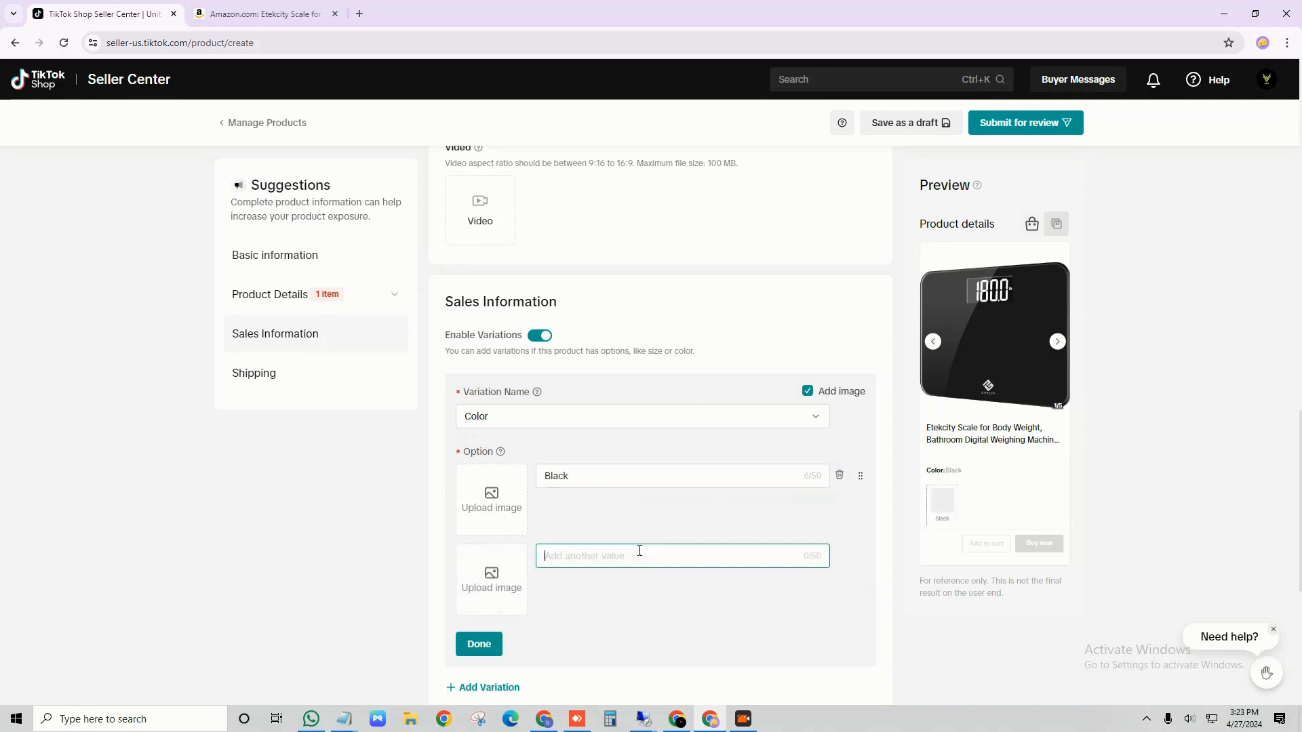
text(Grey)
click(620, 593)
scroll(624, 569, down, 2)
click(629, 501)
text(W)
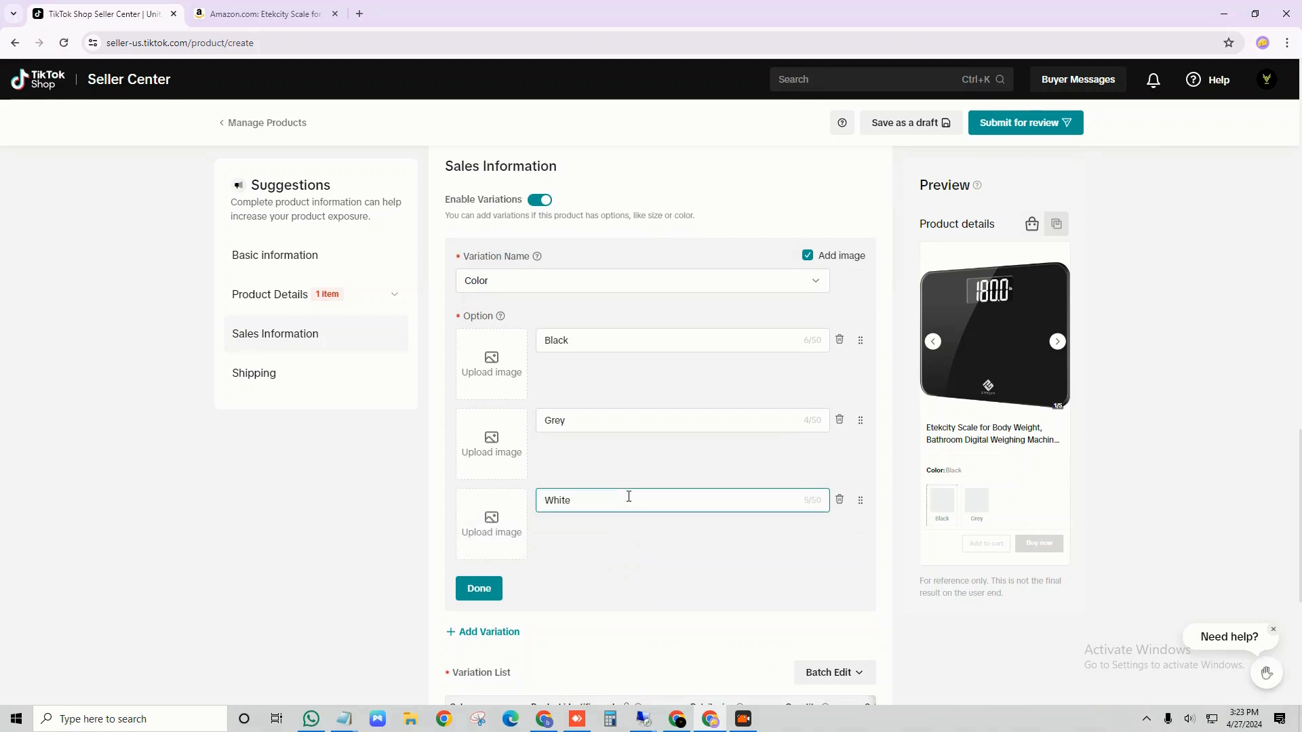
text(hite)
click(644, 564)
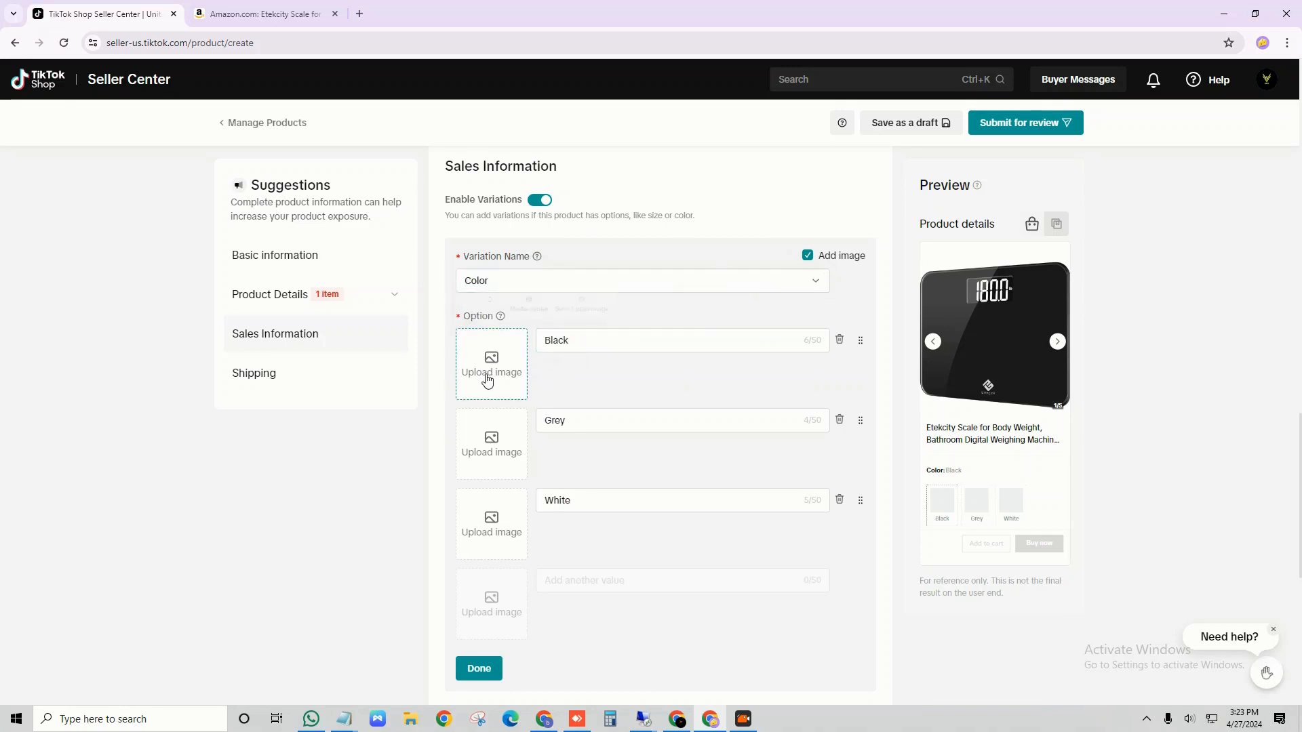
mouse_move(487, 380)
mouse_move(500, 317)
click(846, 264)
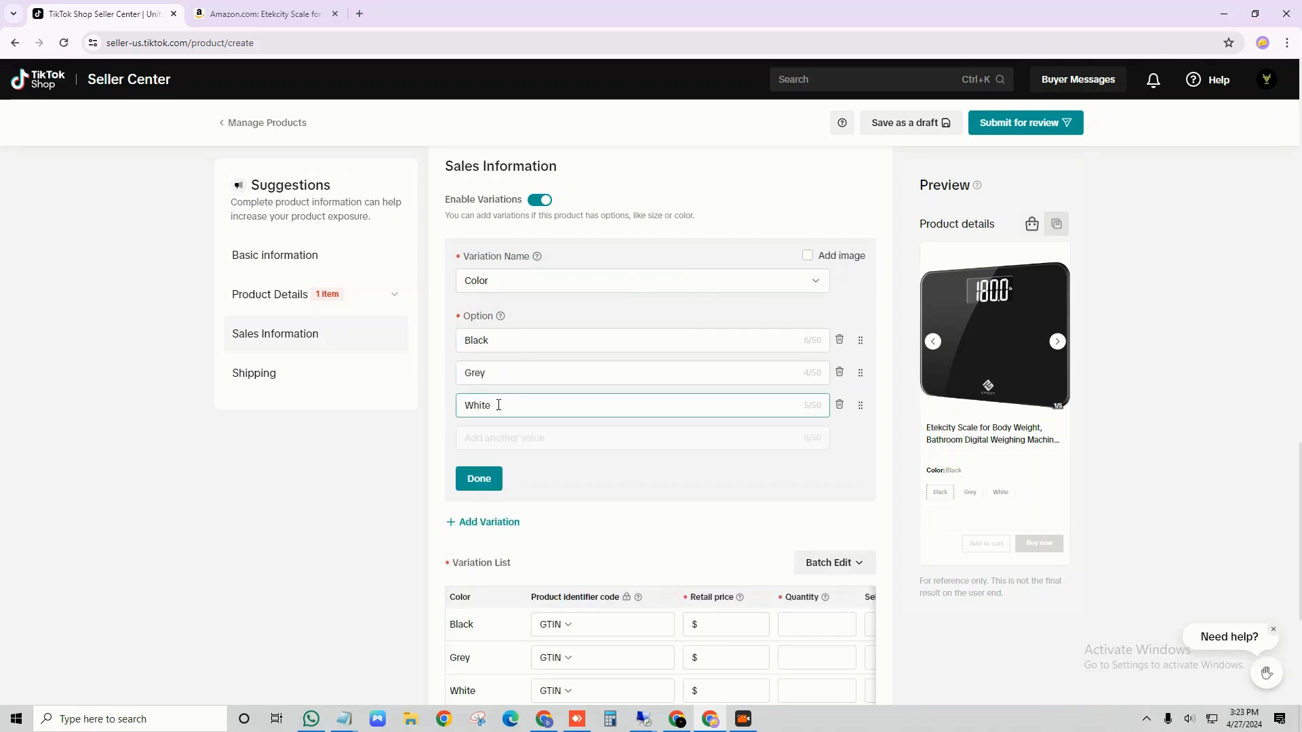
drag(503, 340, 469, 341)
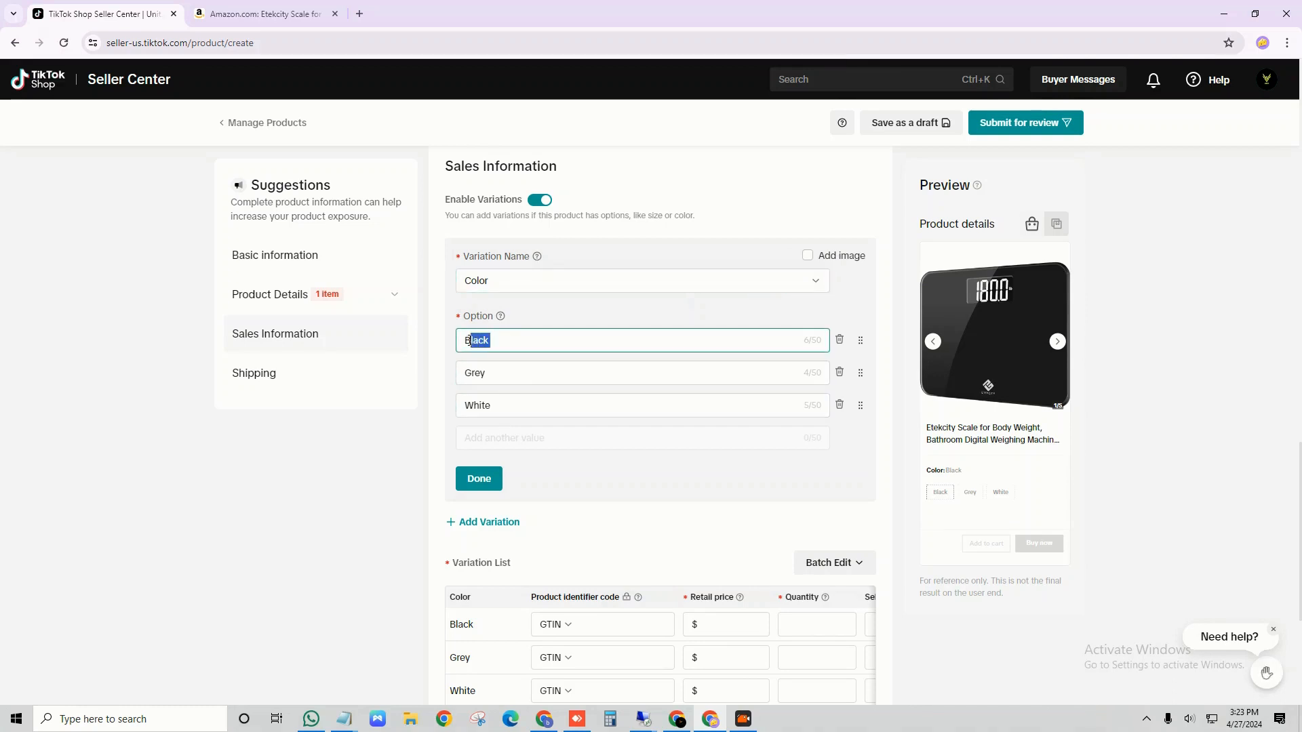
double_click(534, 373)
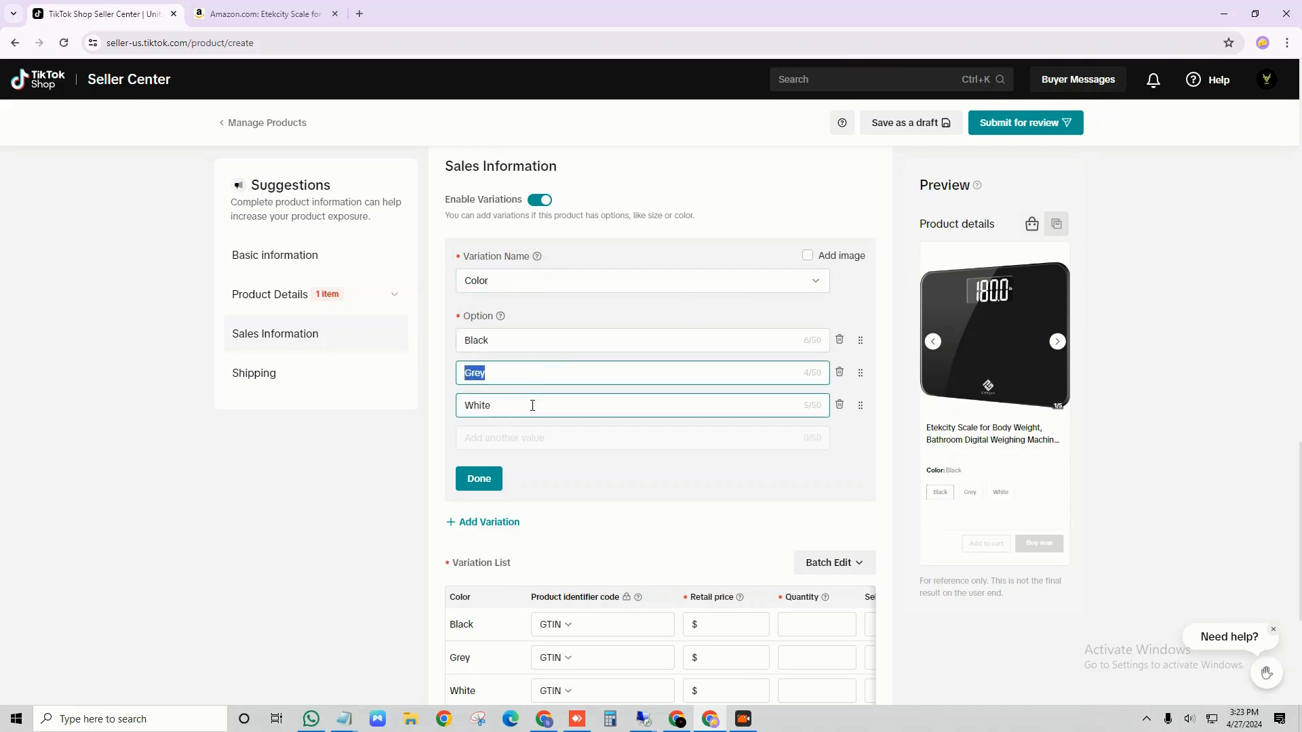
double_click(532, 406)
click(547, 348)
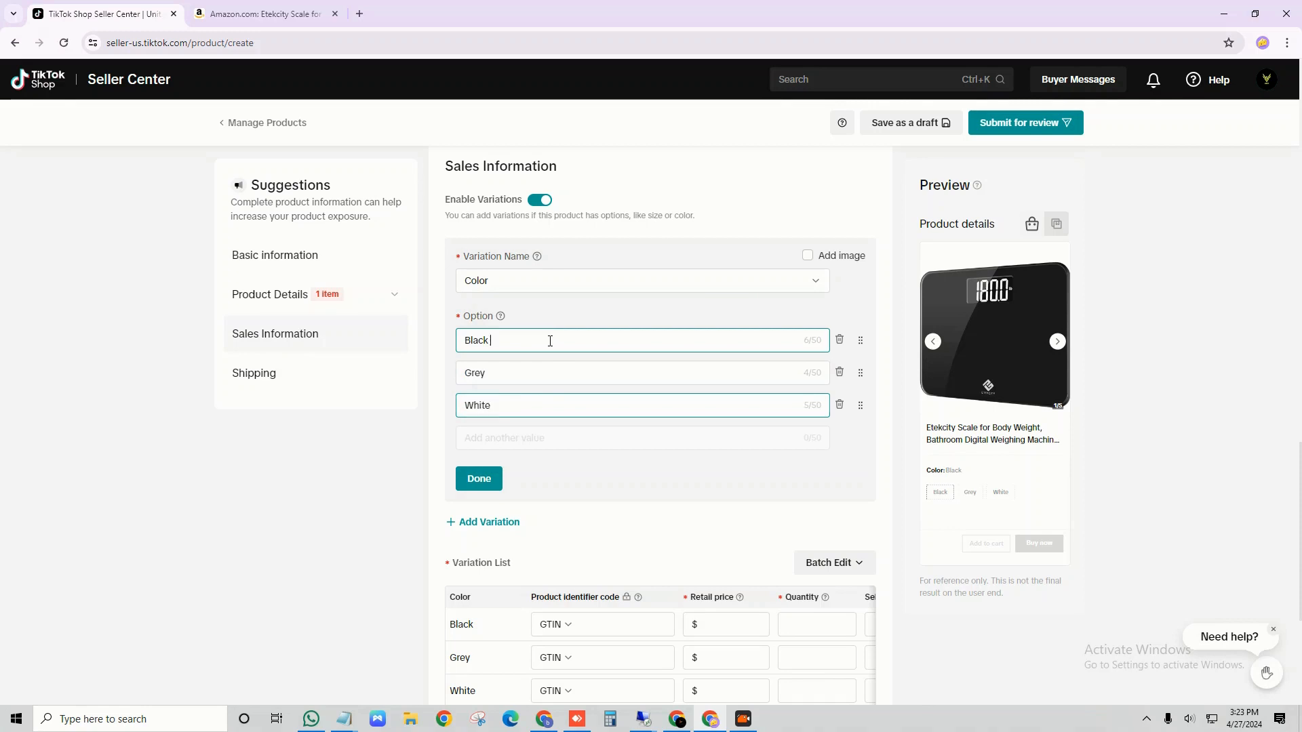
click(808, 255)
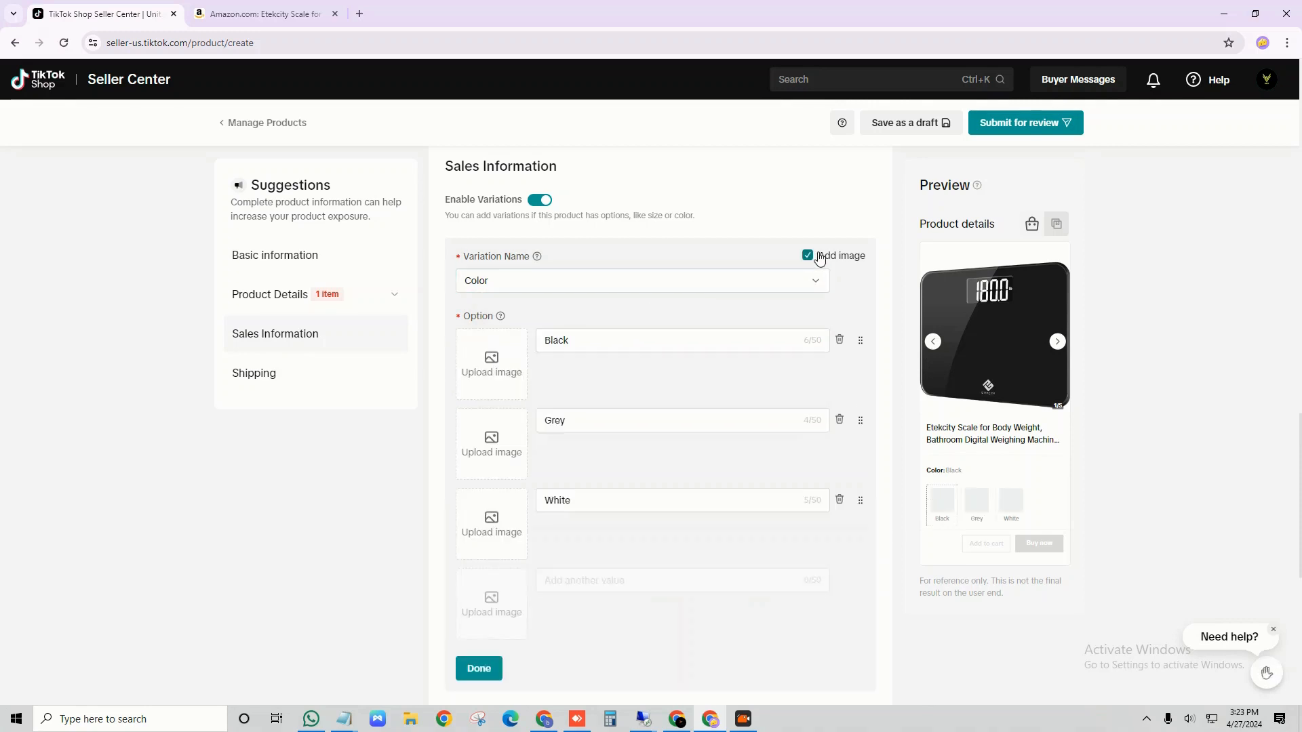
click(588, 336)
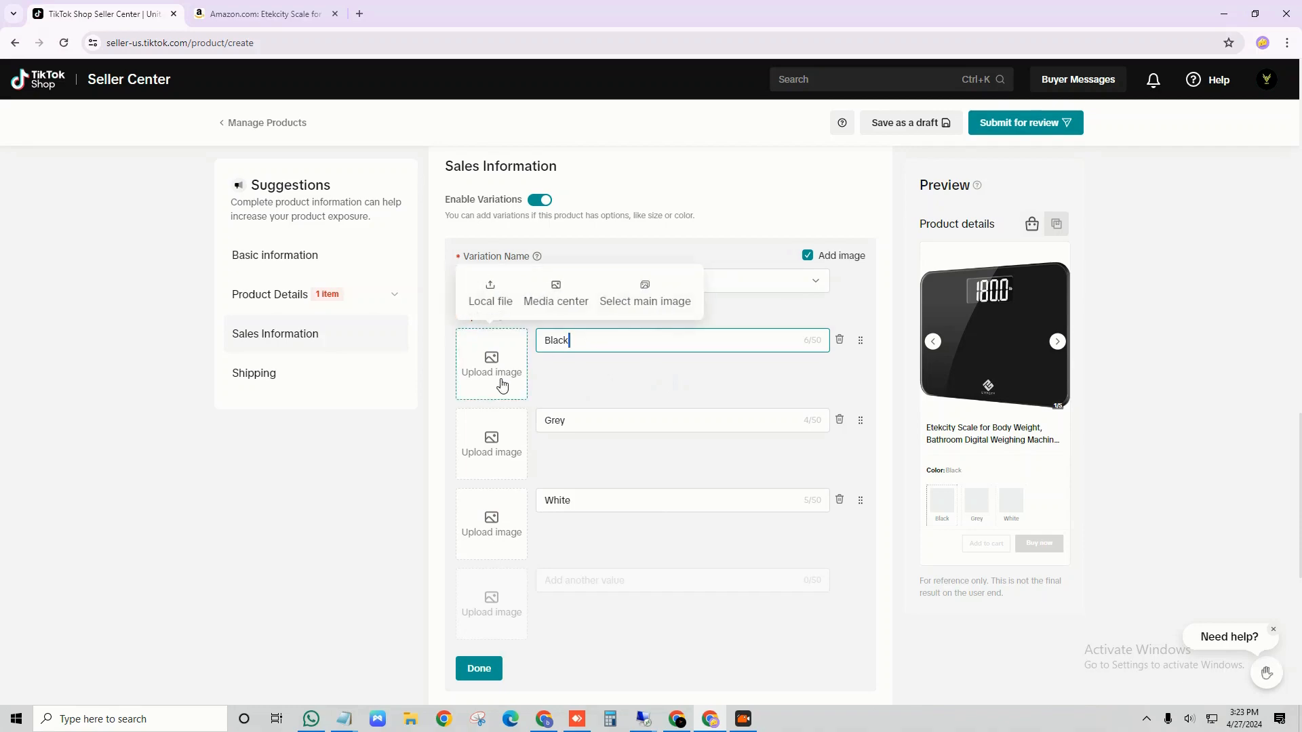
click(491, 308)
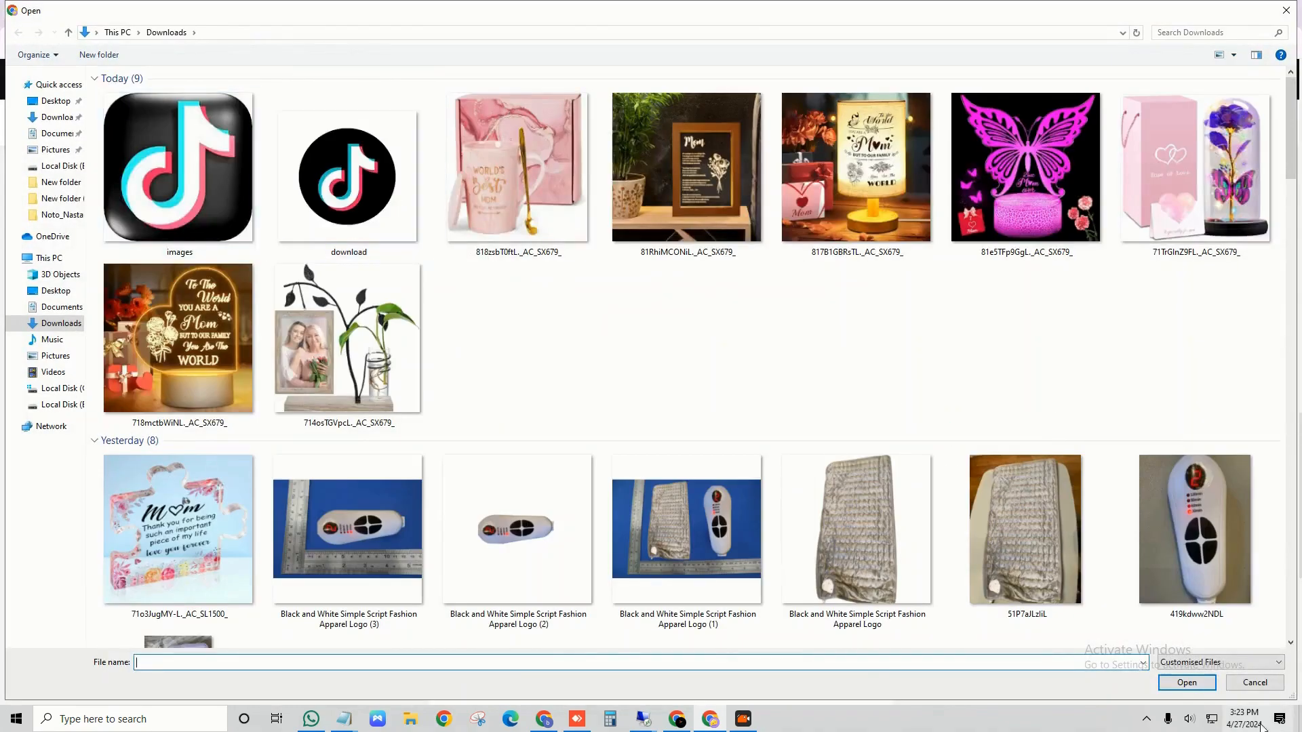
click(1255, 682)
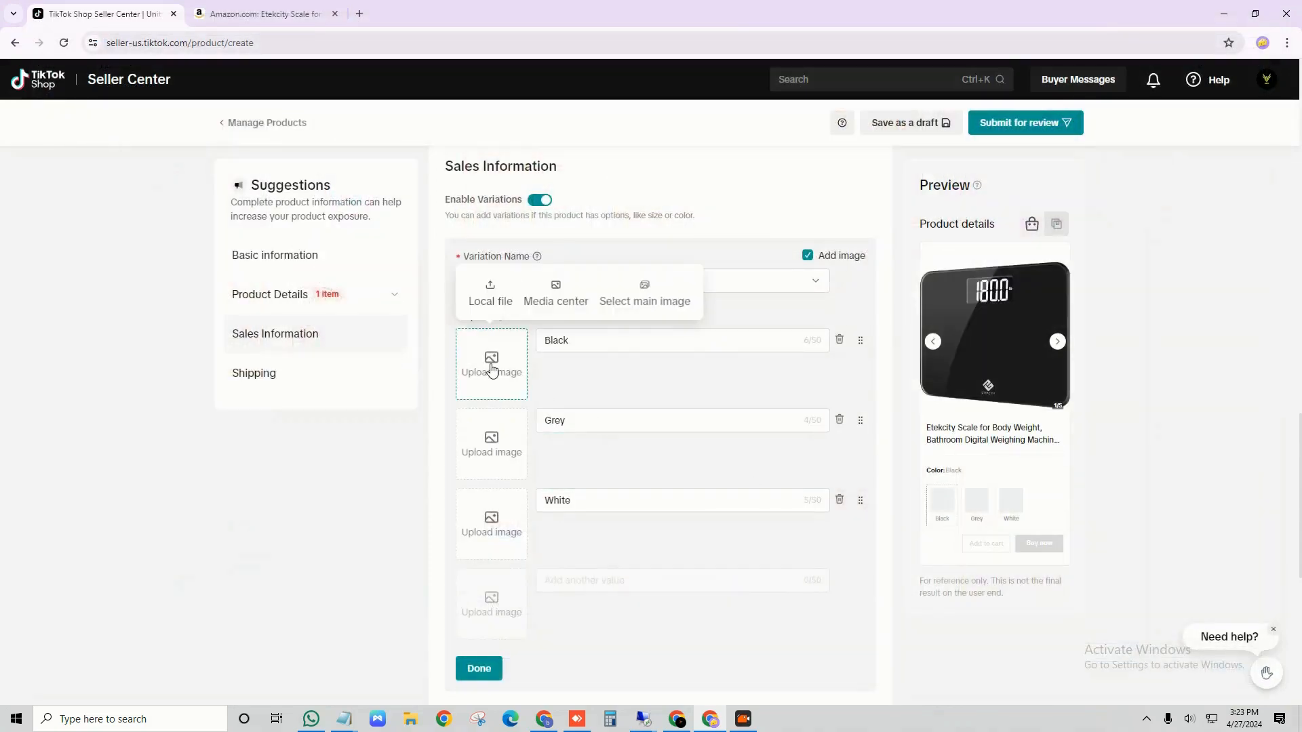
Assign the product's main image of the black scale to the Black option, keeping the default crop.
click(654, 300)
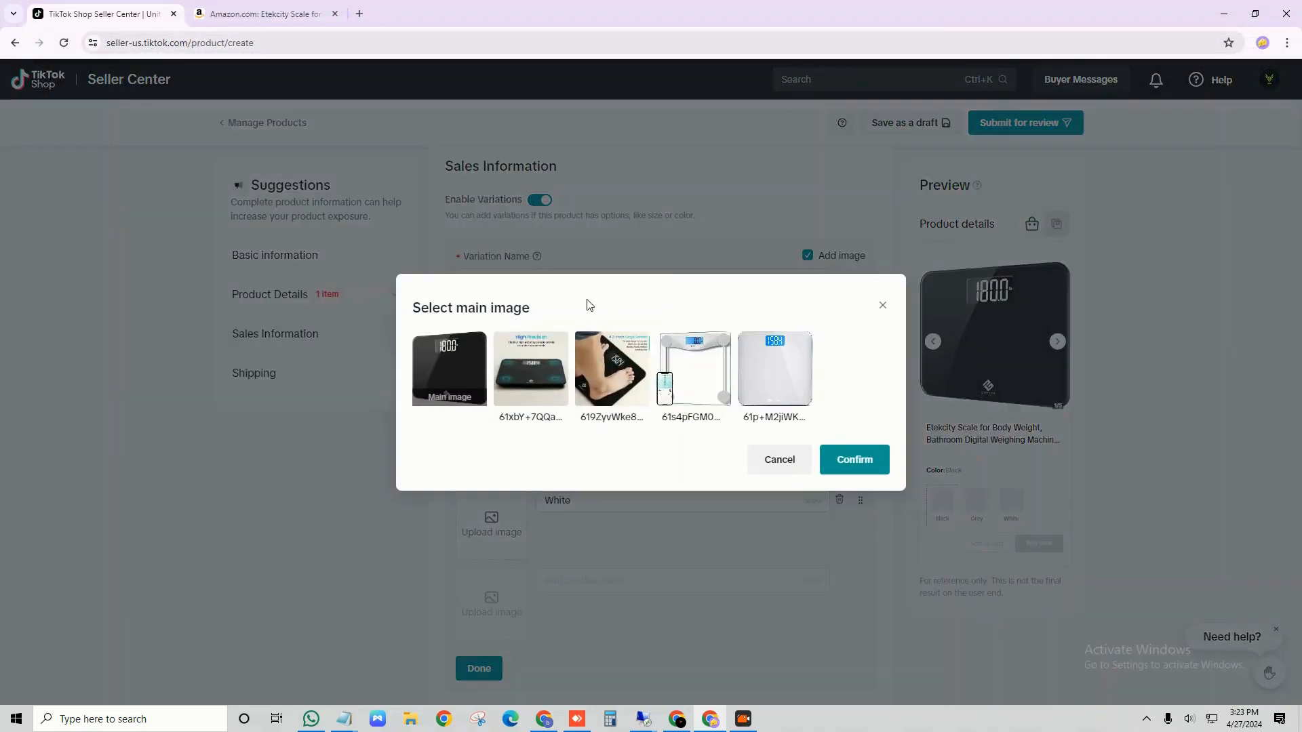
click(444, 364)
click(856, 459)
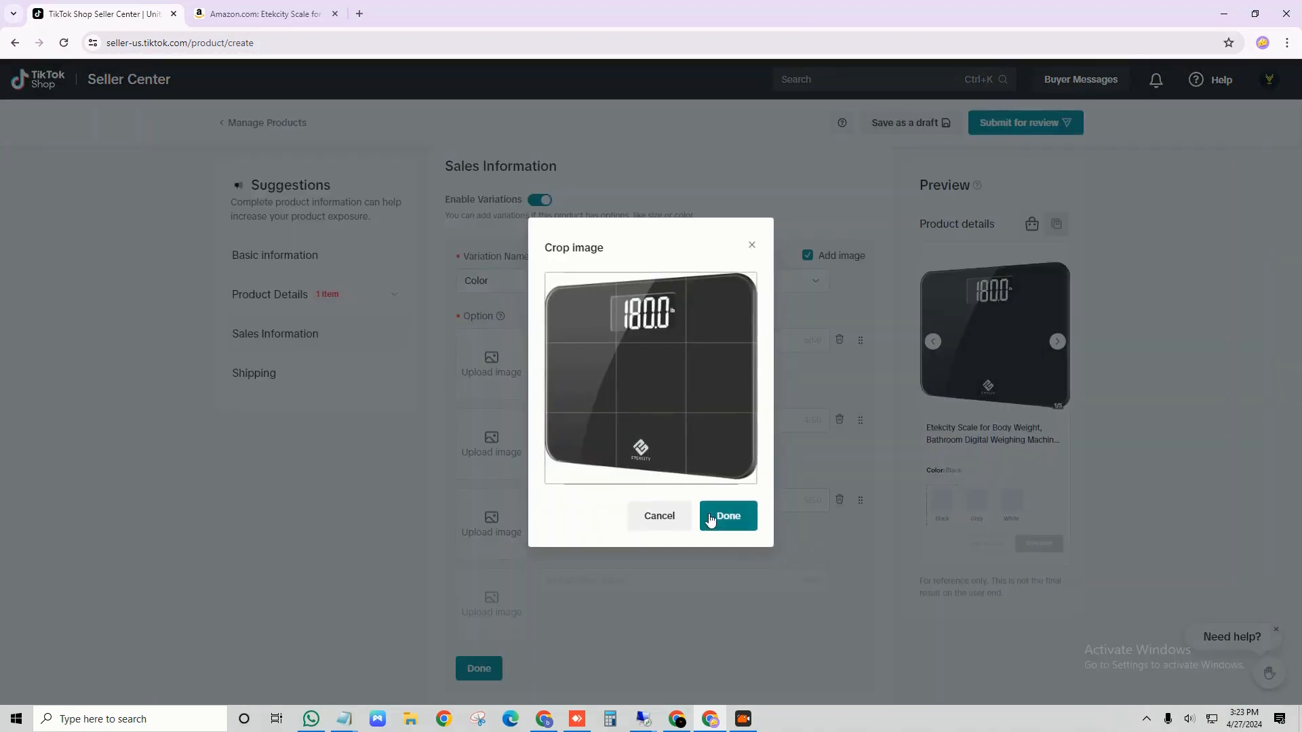
click(714, 511)
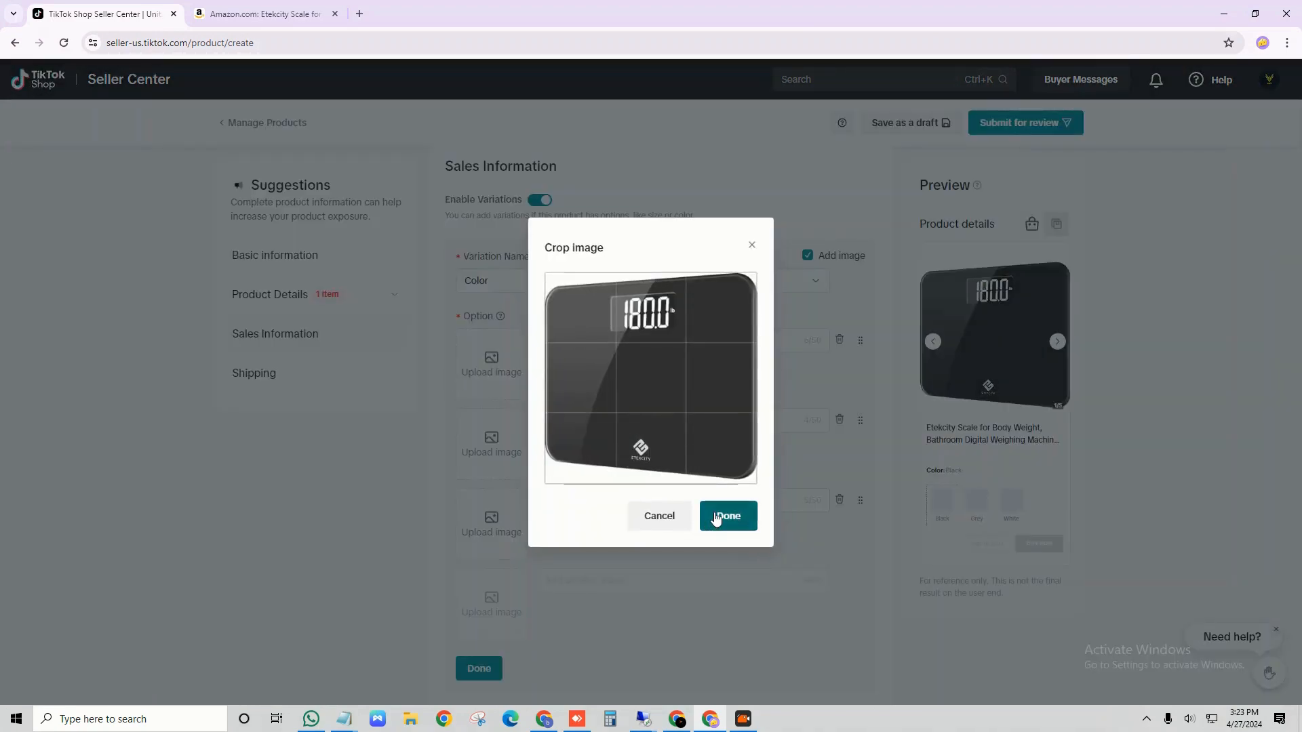
mouse_move(482, 444)
click(648, 378)
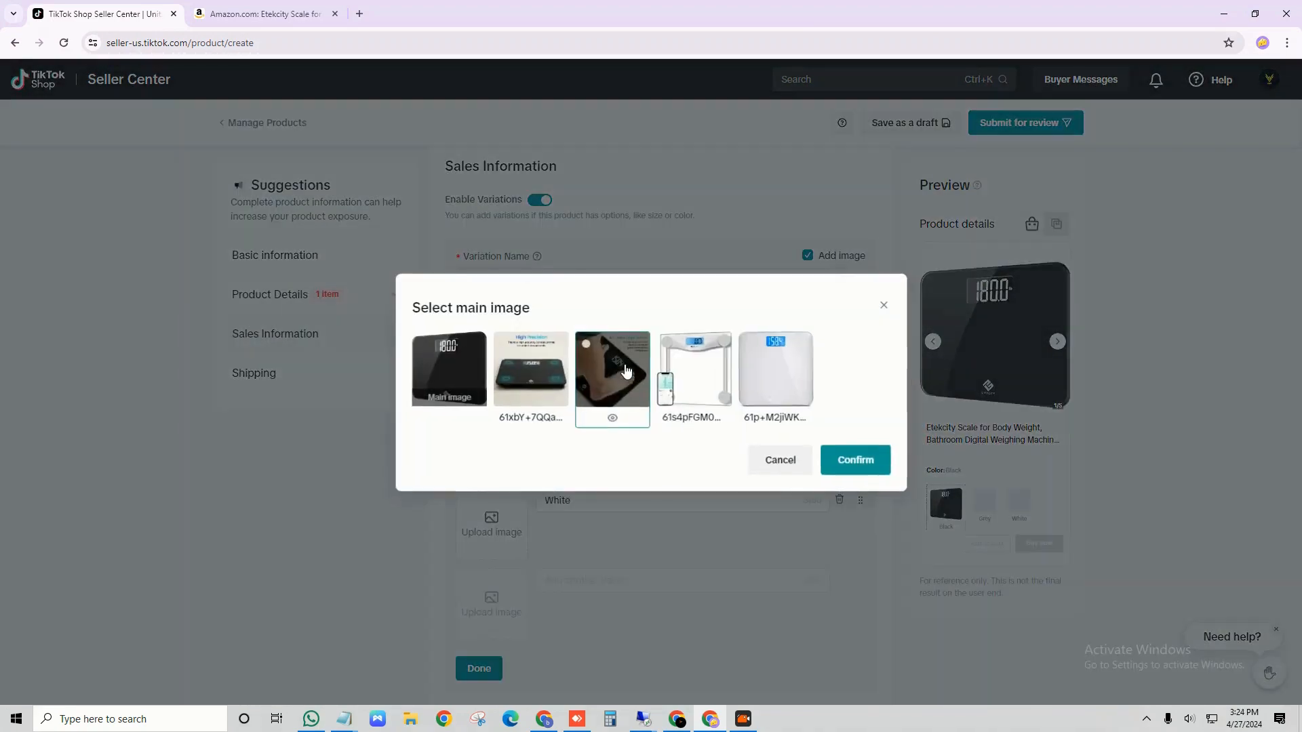
click(773, 464)
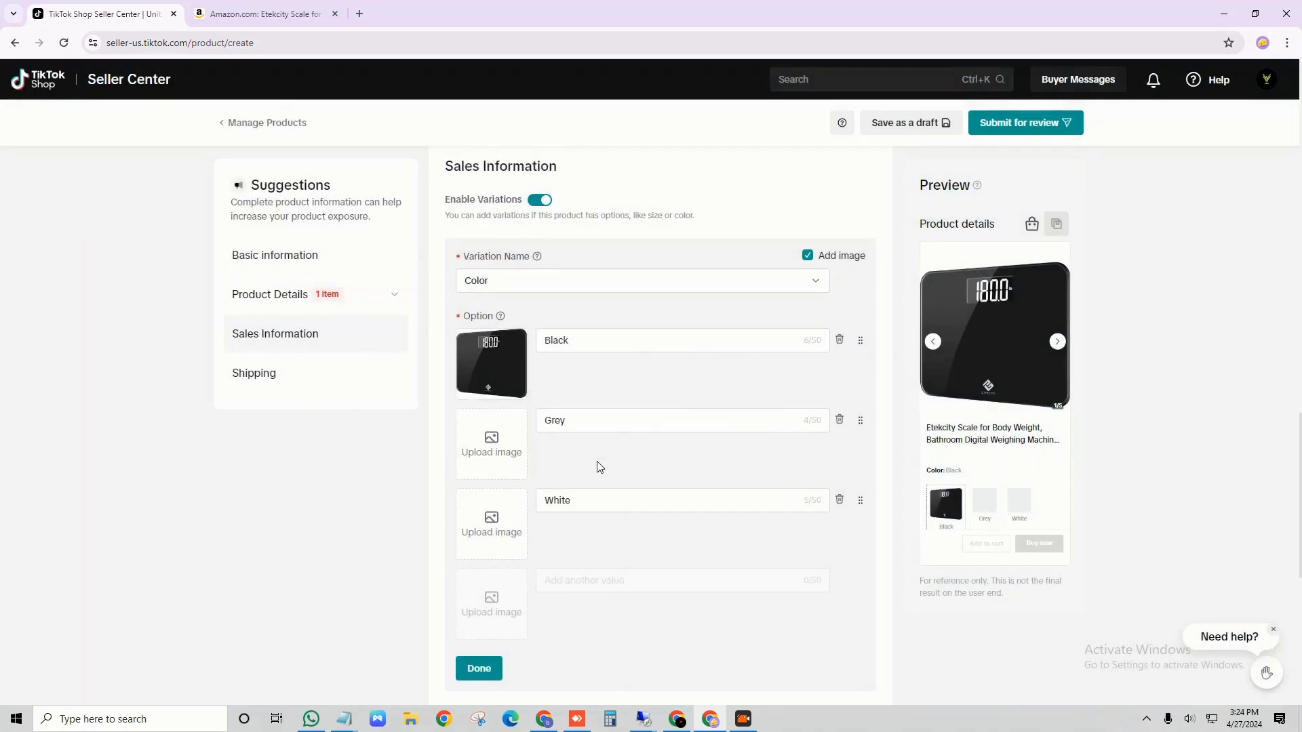
Assign the existing product image 61p+M2jiWK... to the Grey option, keeping the default crop.
mouse_move(505, 459)
click(645, 374)
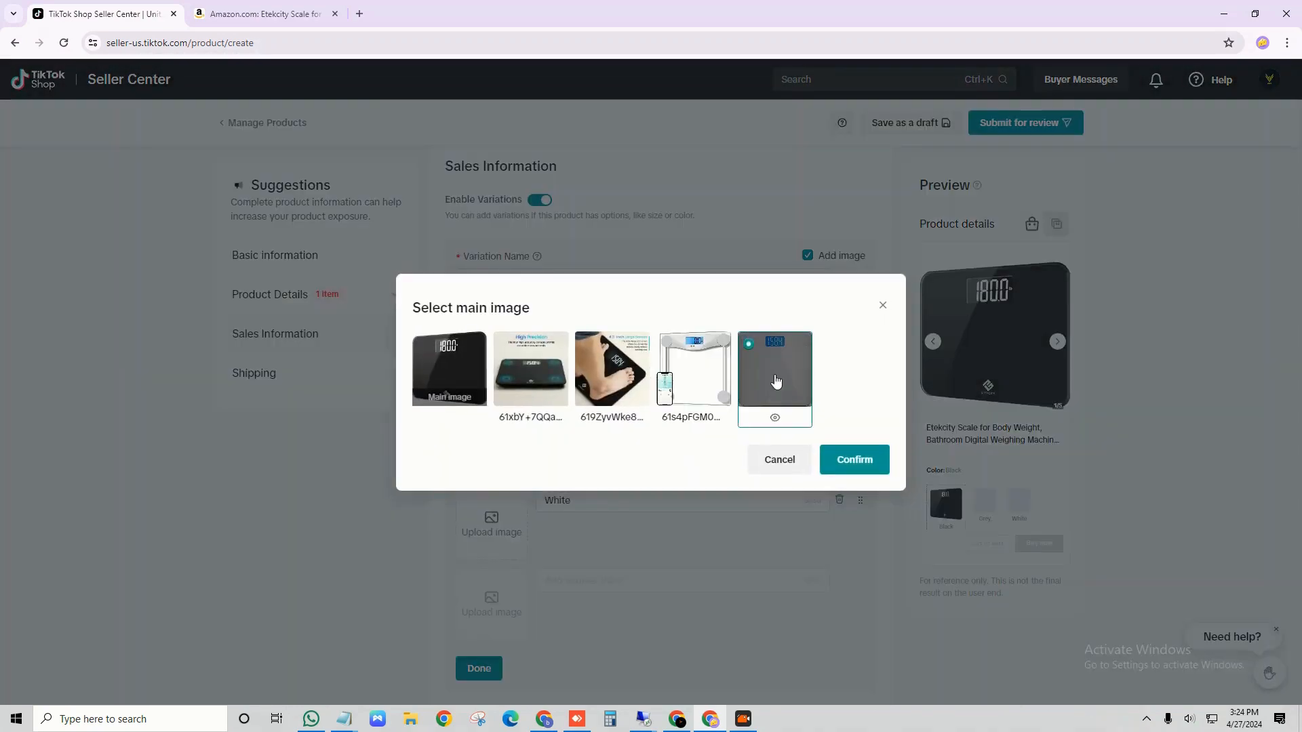
click(853, 459)
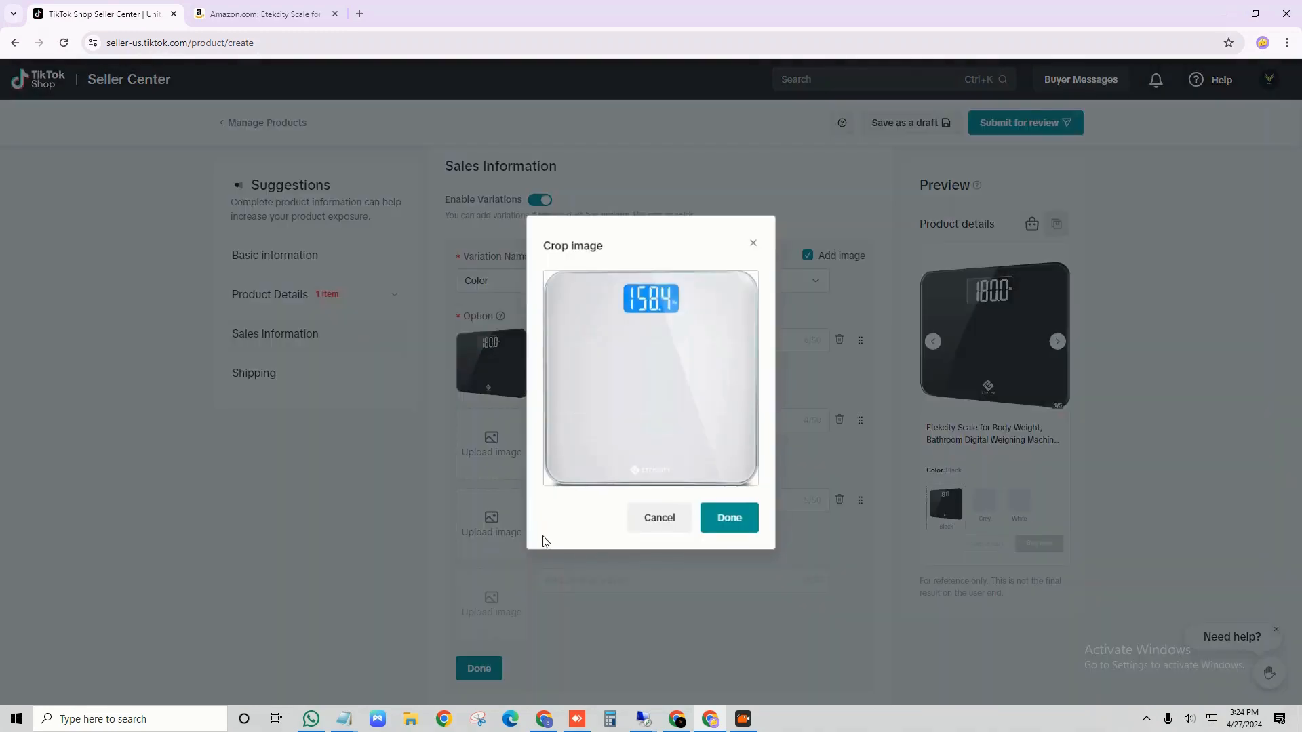
click(731, 522)
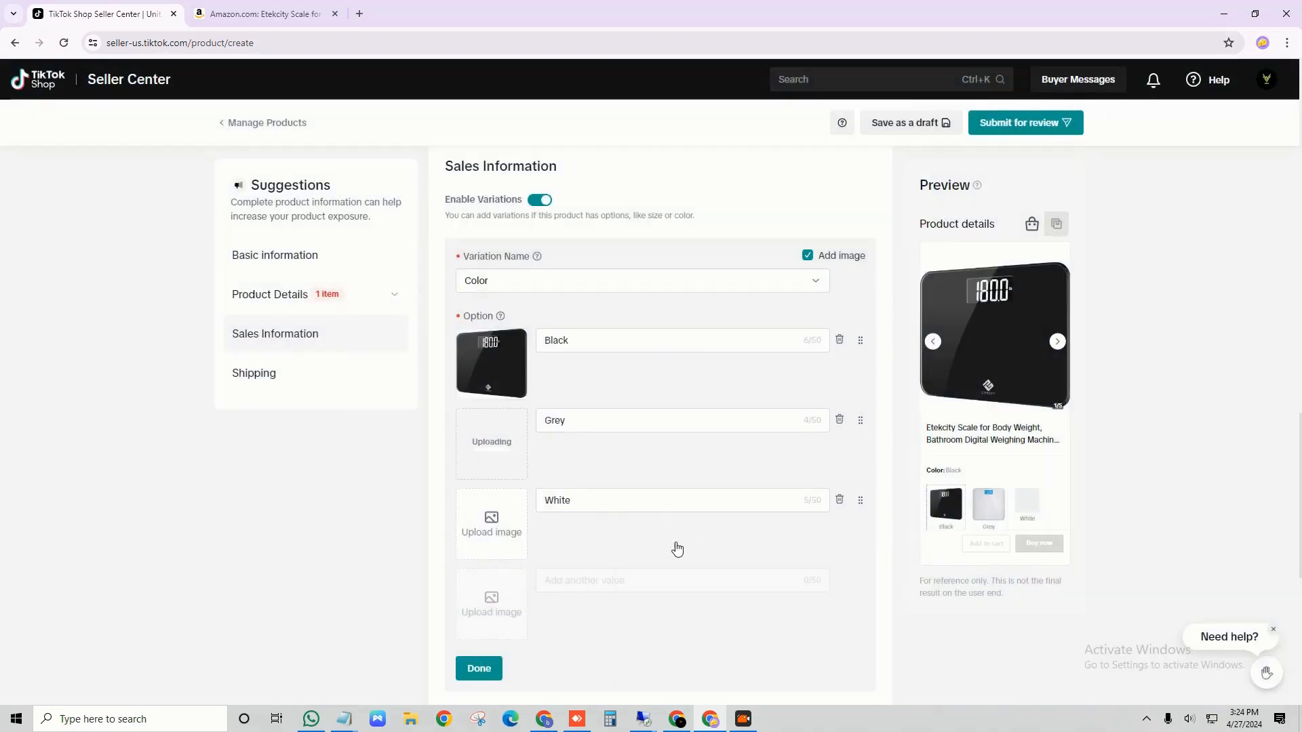
Assign the existing product image 61s4pFGM0... to the White option, keeping the default crop.
scroll(677, 549, down, 2)
mouse_move(491, 386)
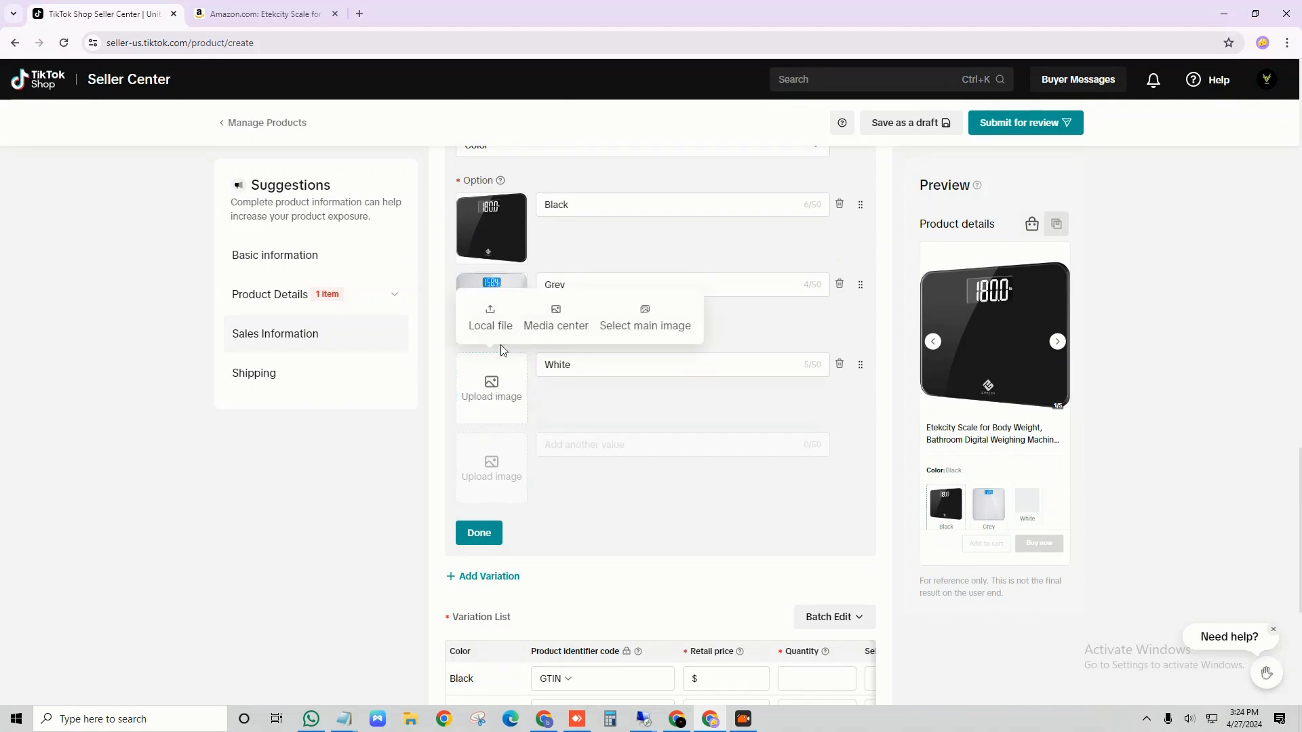
click(672, 326)
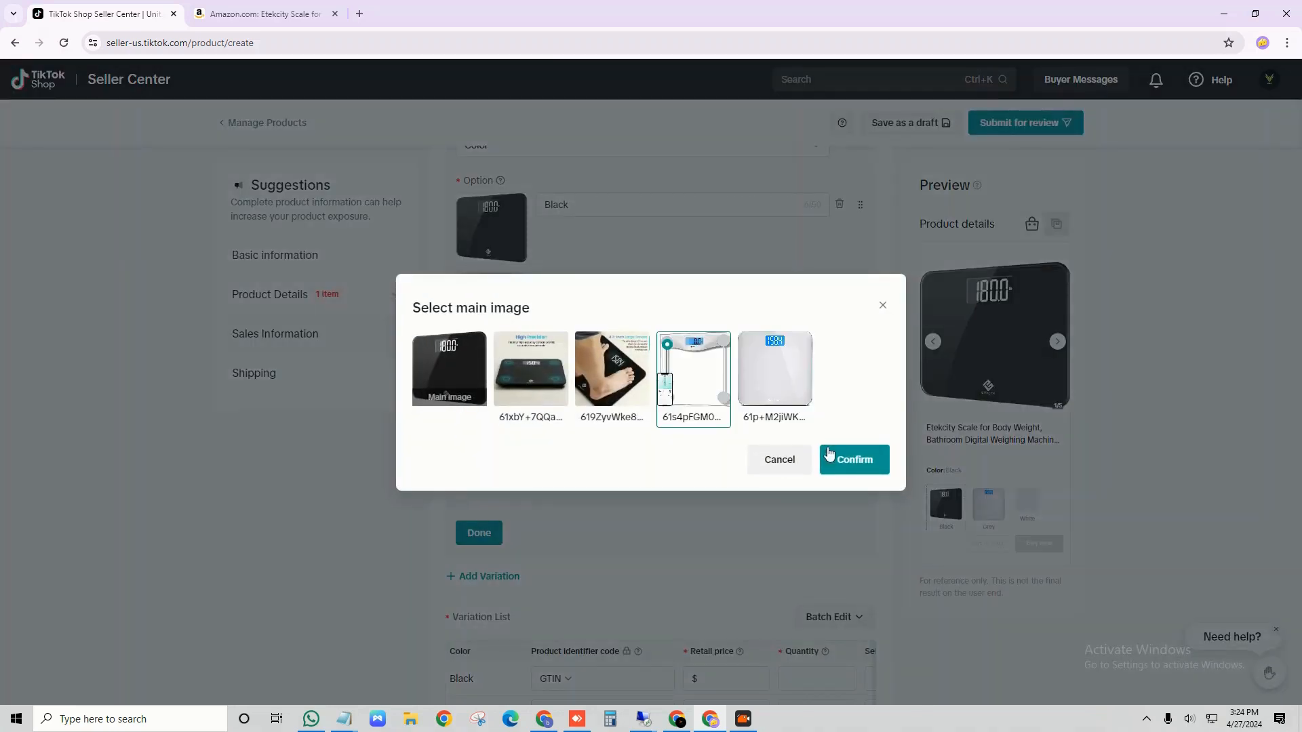
click(855, 460)
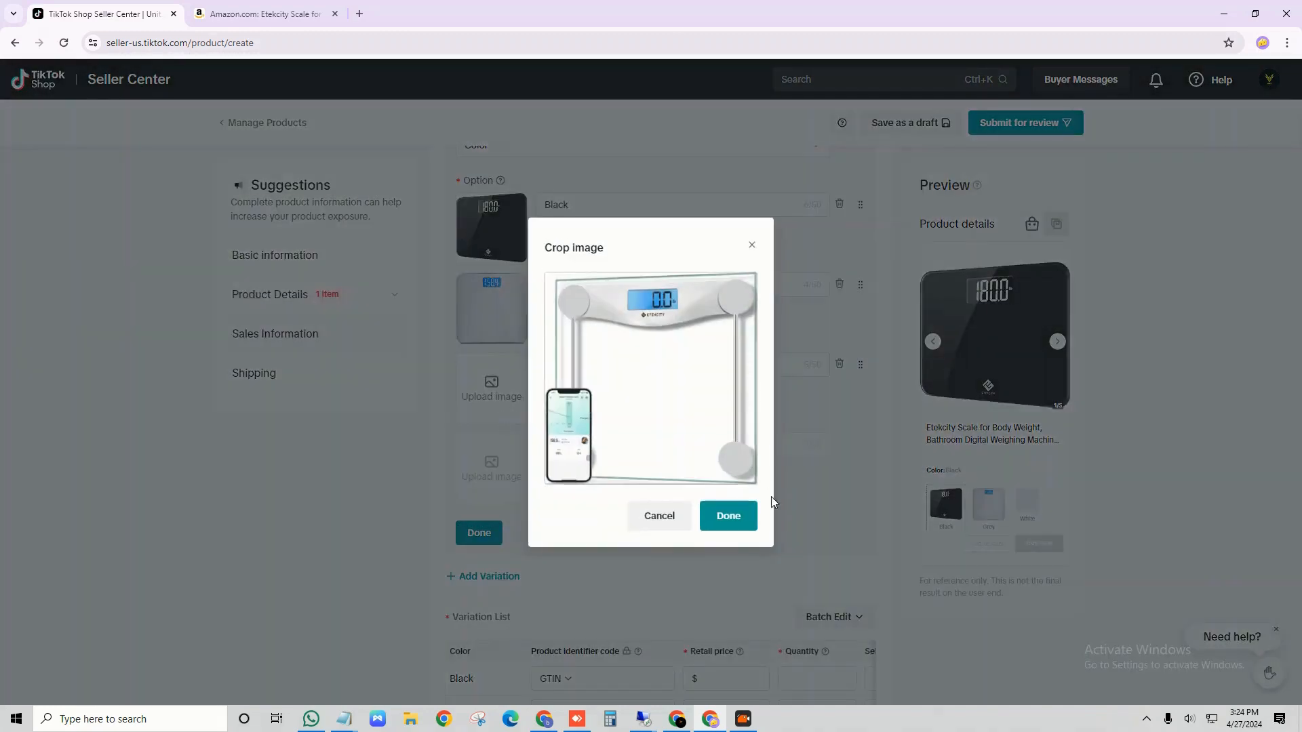
click(738, 517)
scroll(656, 434, down, 2)
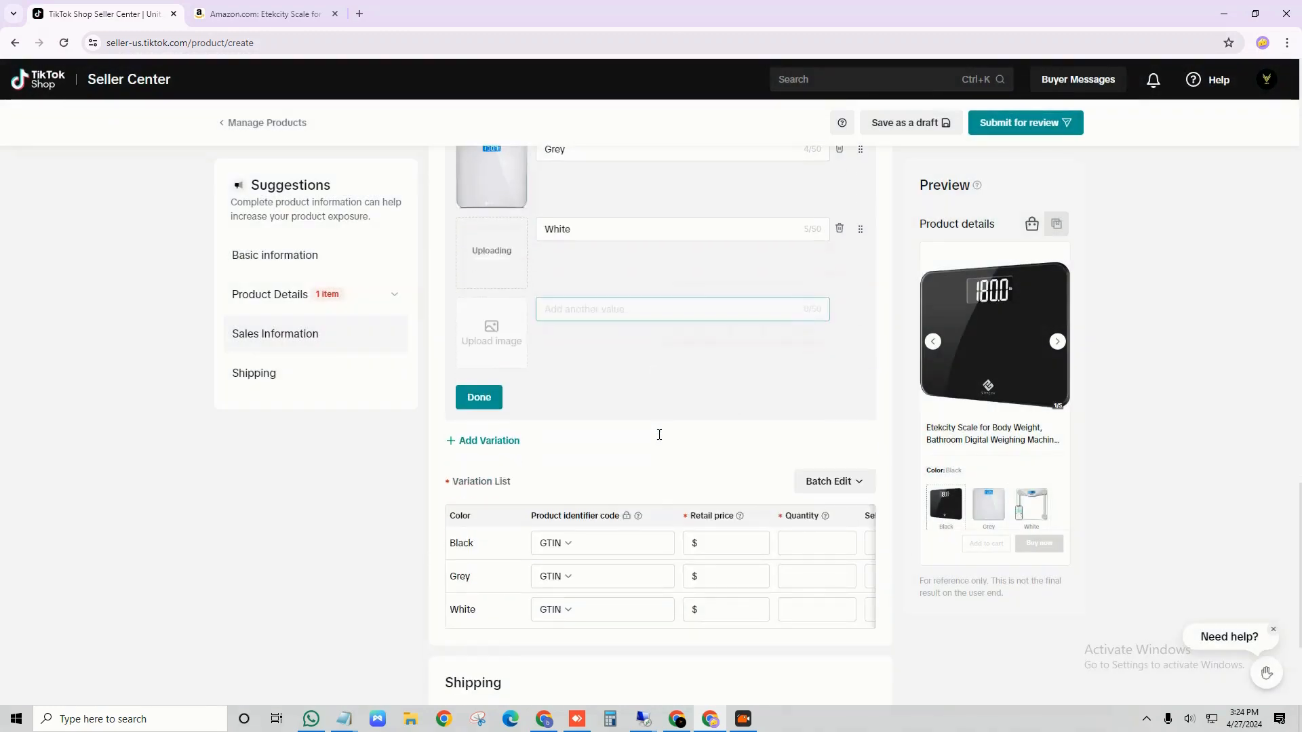
scroll(613, 394, up, 2)
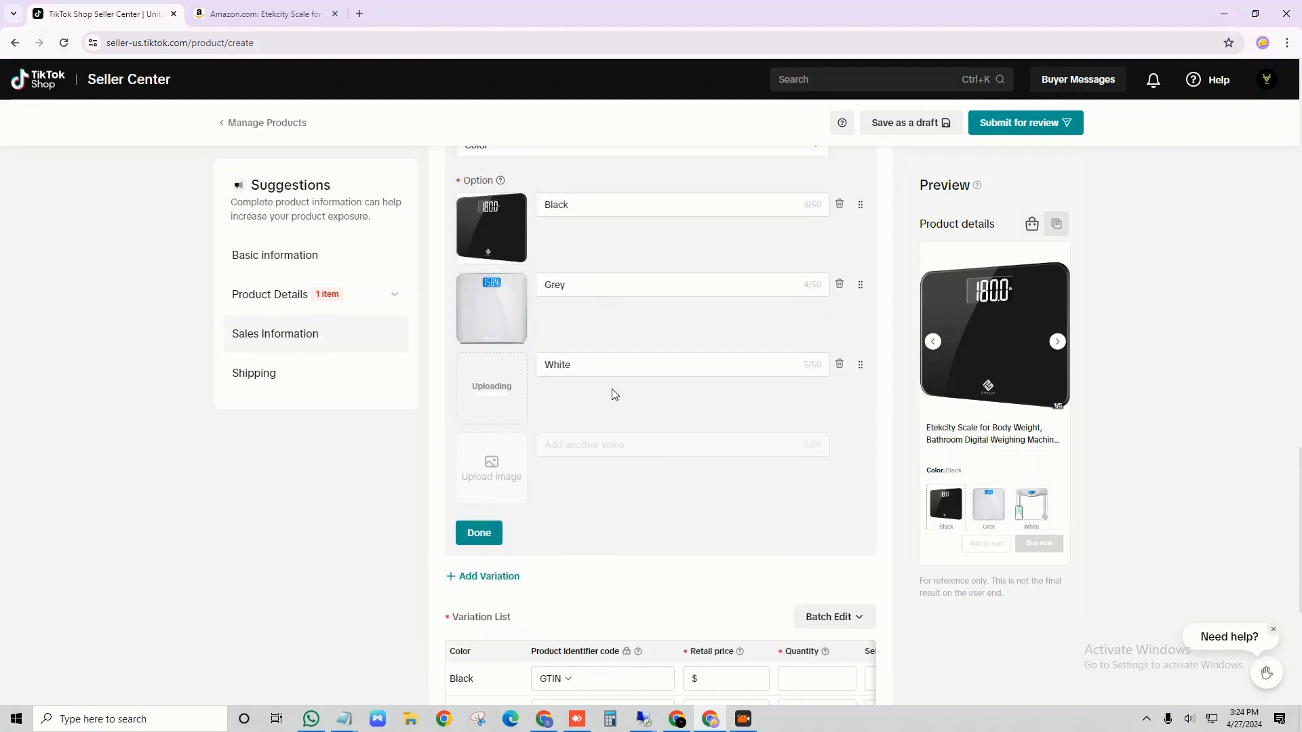
click(576, 201)
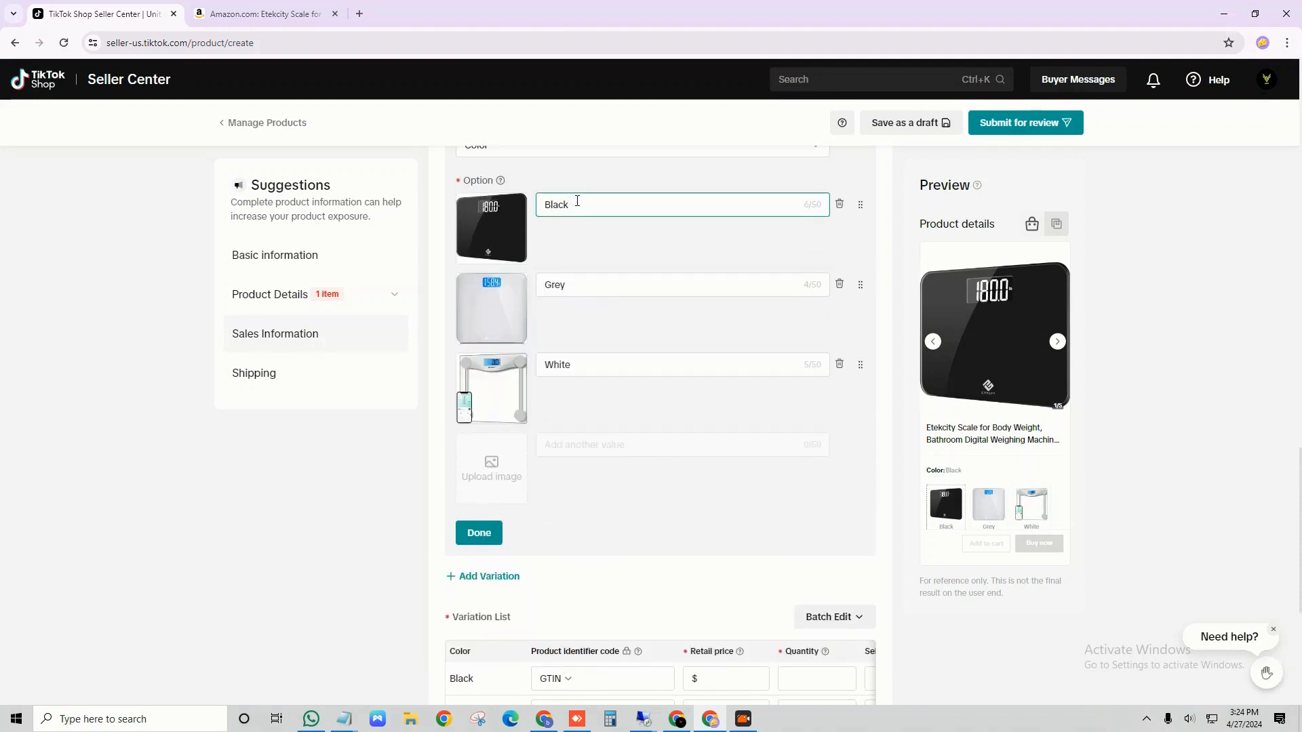
click(601, 367)
Examine the retail price, quantity and seller SKU fields for the Black, Grey and White rows of the variation list.
scroll(601, 404, down, 5)
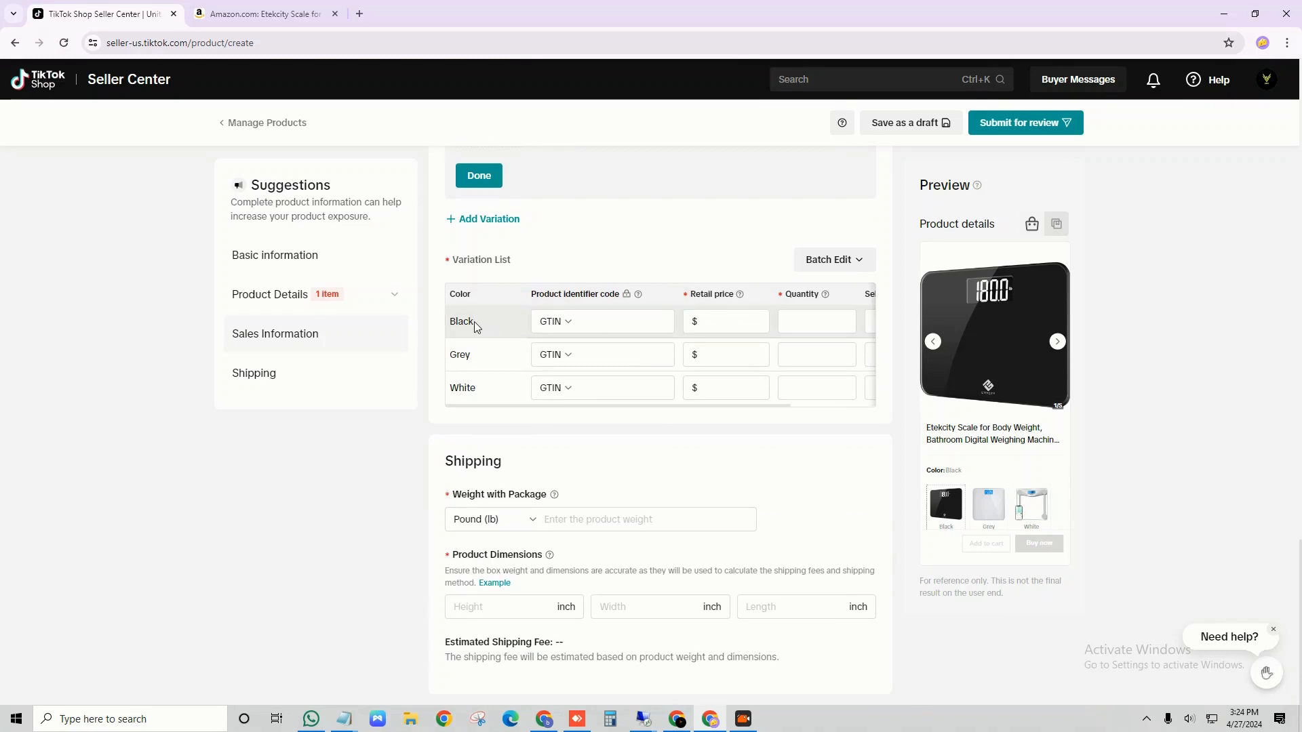
drag(476, 327, 465, 351)
click(735, 326)
click(734, 358)
click(751, 388)
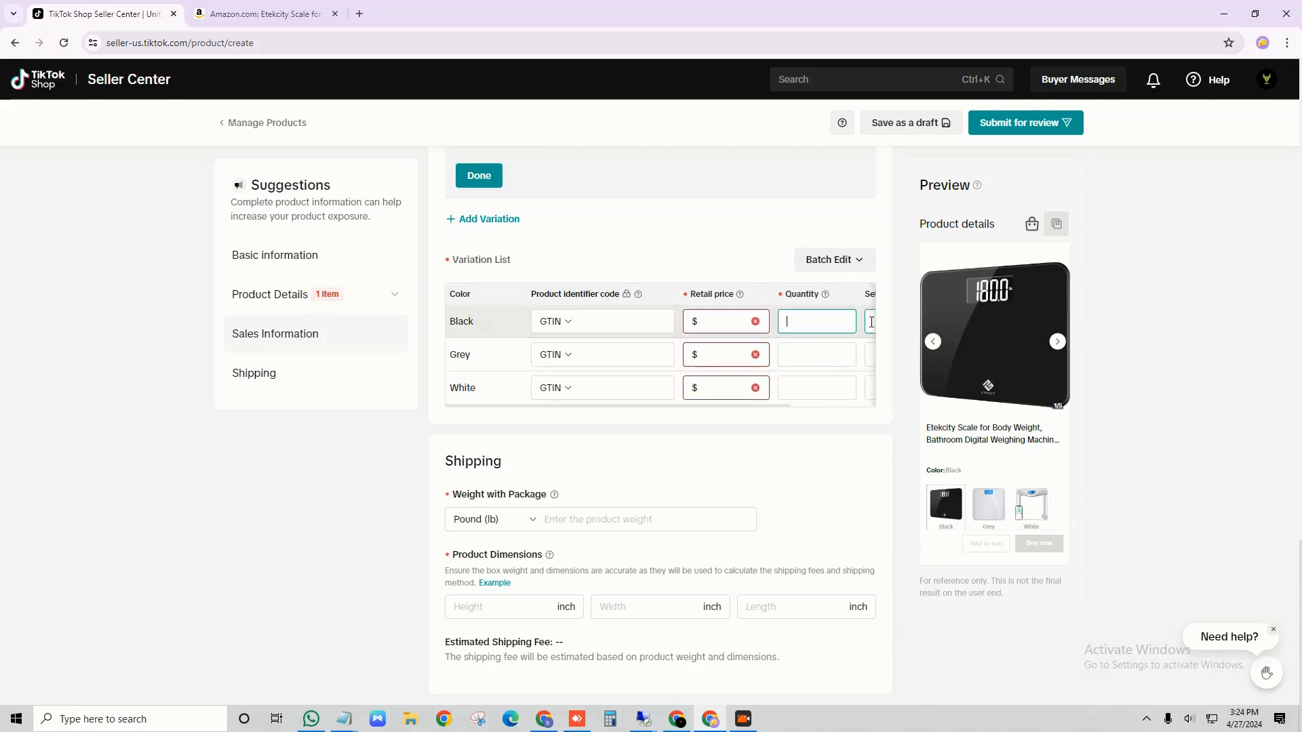
drag(677, 406, 770, 406)
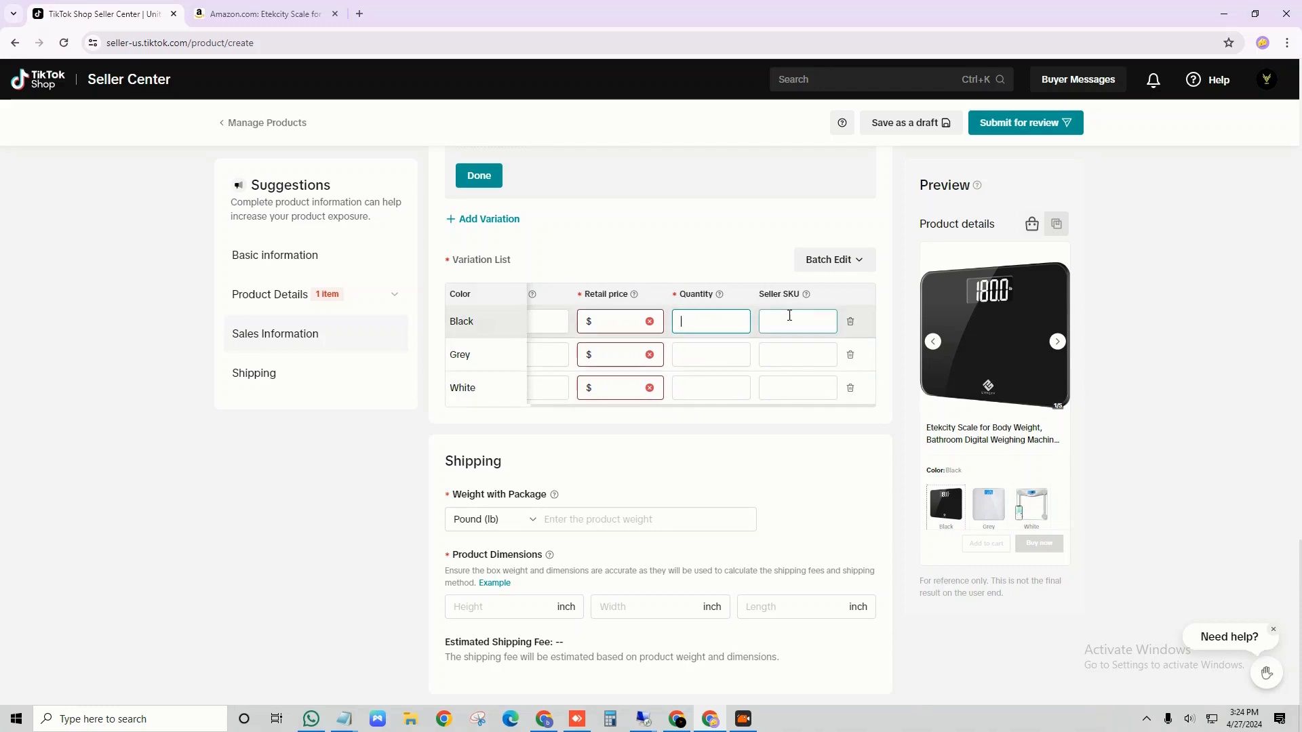
Reorder the Color variation's options so that Grey comes before Black.
scroll(713, 366, up, 4)
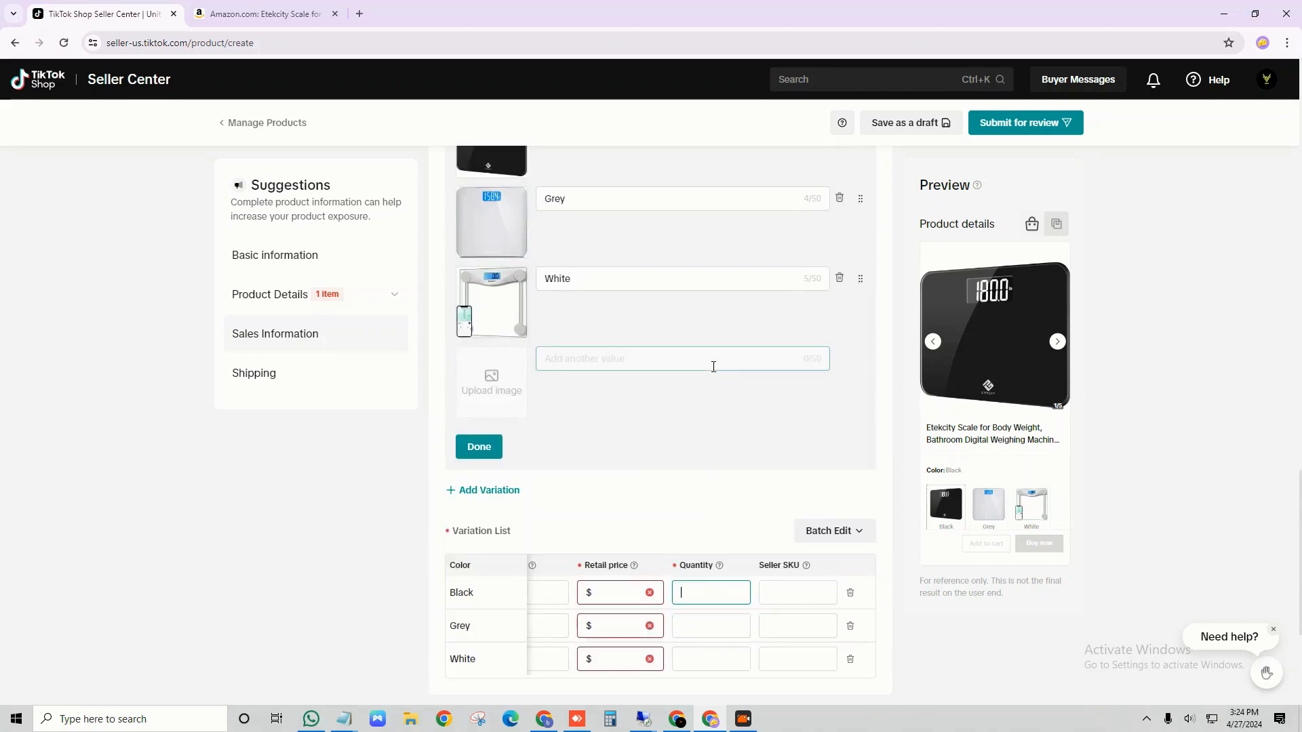
scroll(714, 366, up, 1)
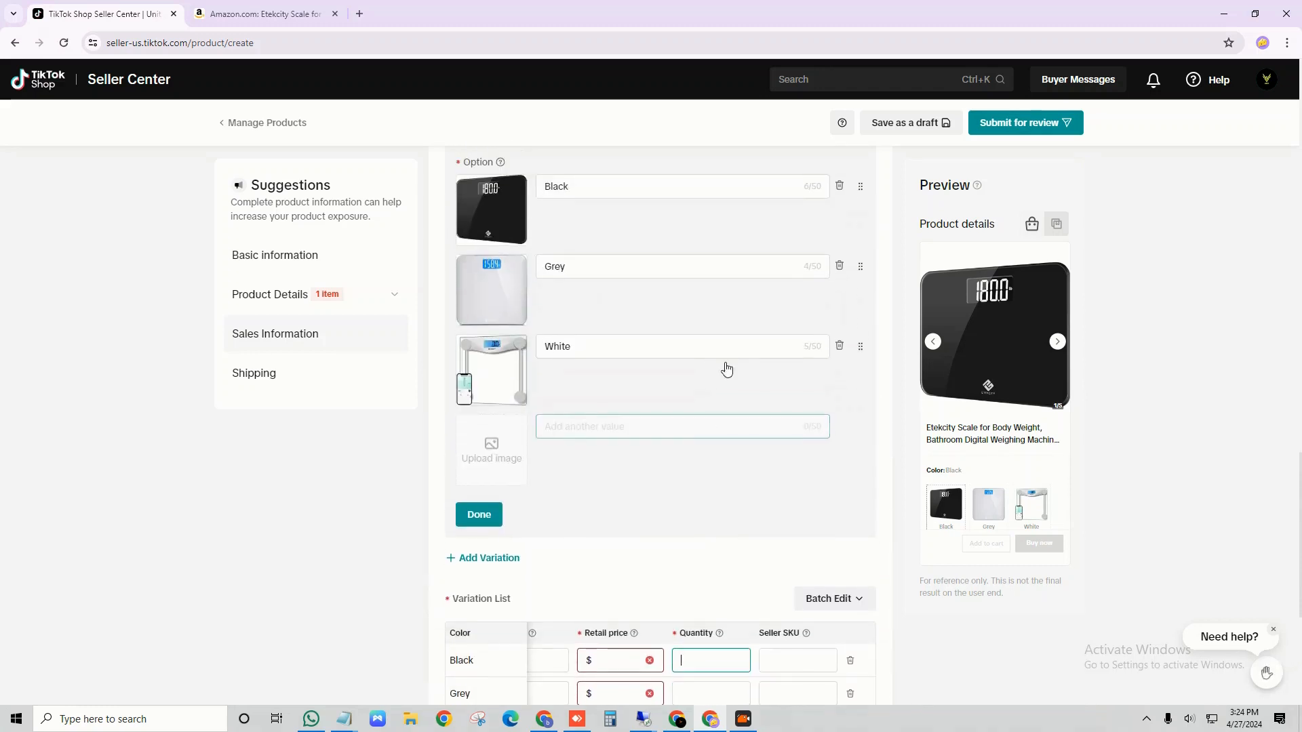
scroll(803, 391, up, 1)
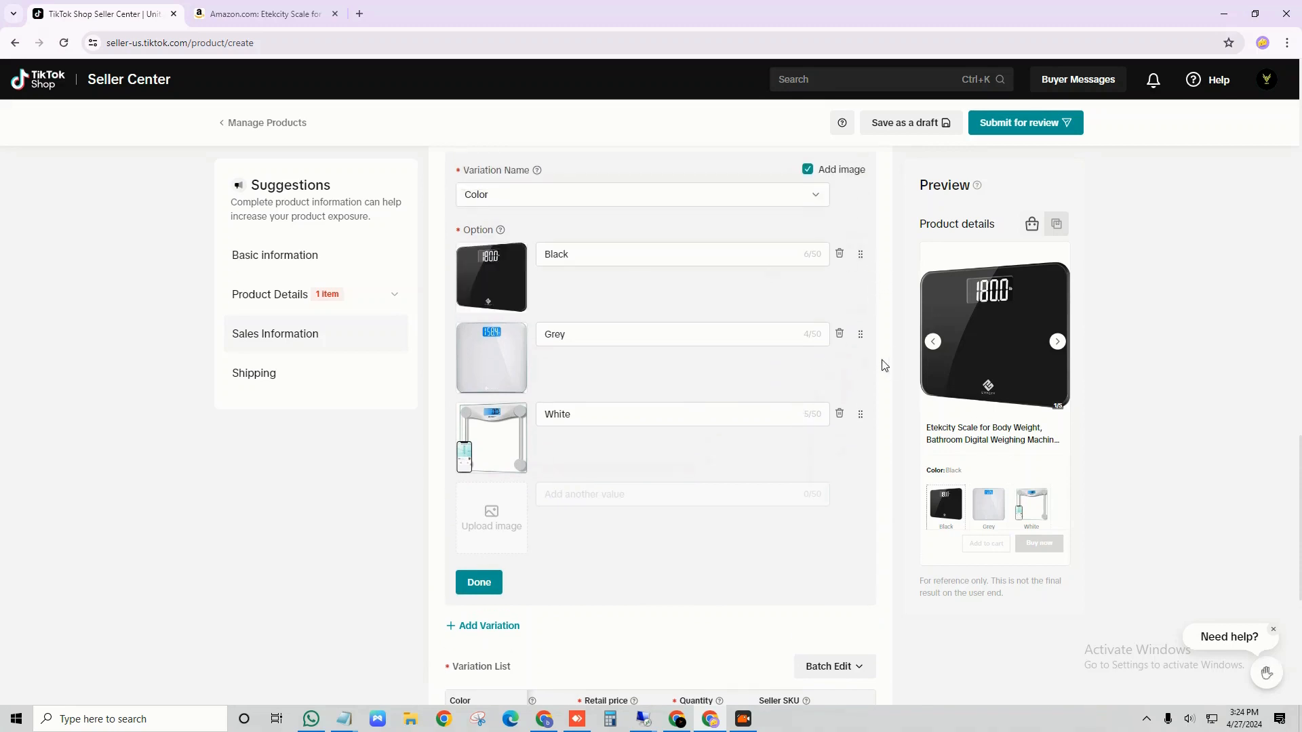
drag(863, 336, 863, 263)
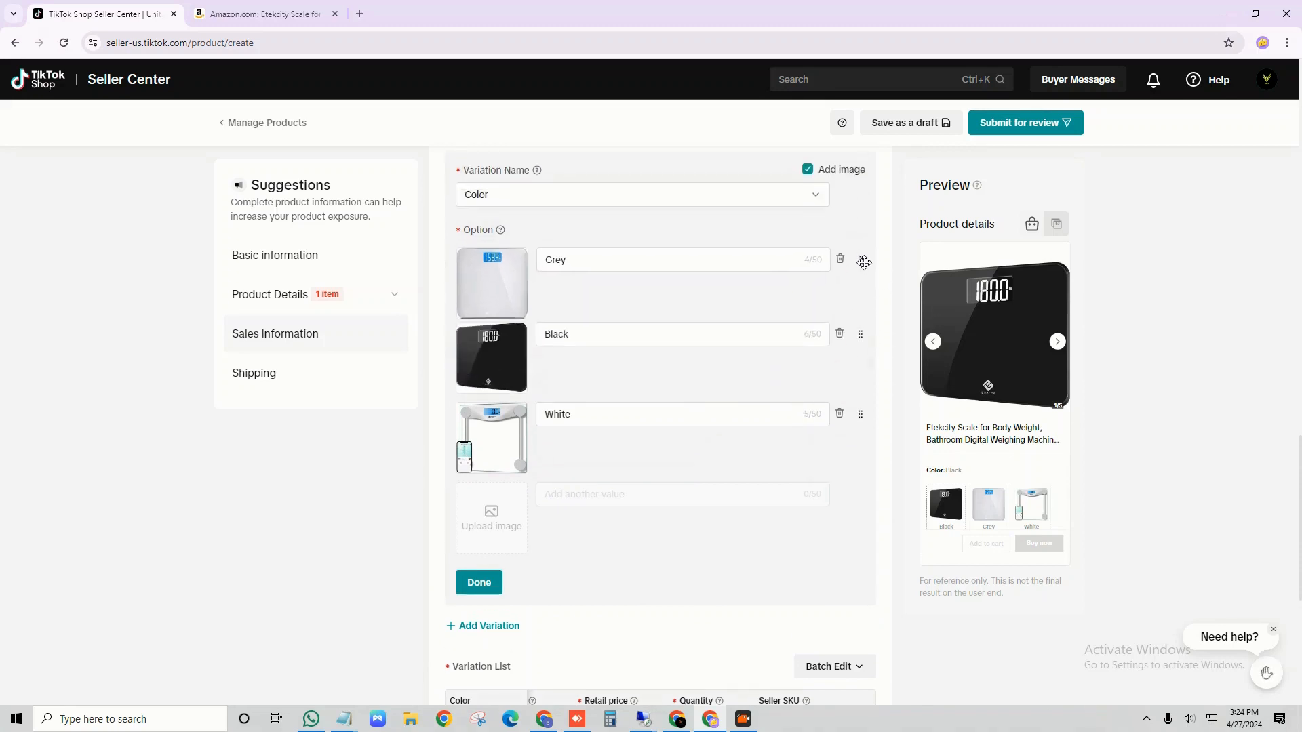
Add a second variation to the product and set its name to Specification.
scroll(633, 465, down, 3)
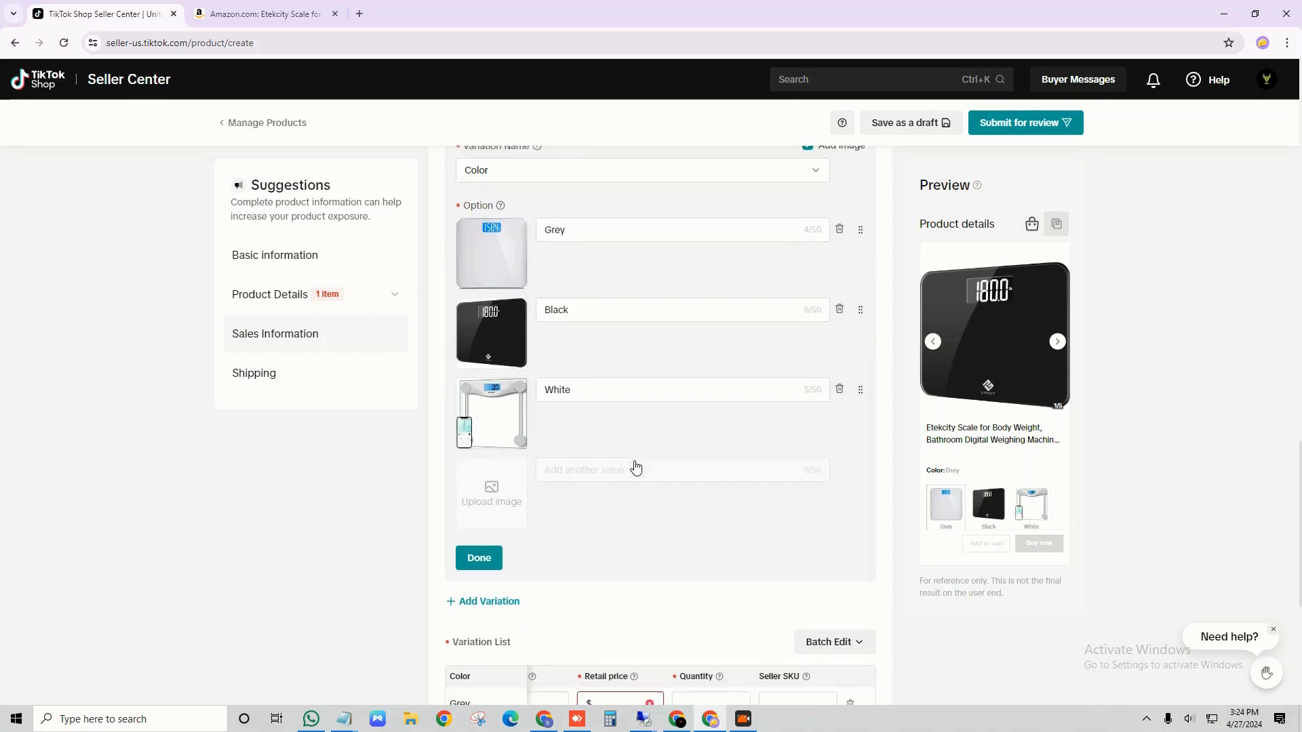
scroll(634, 465, down, 2)
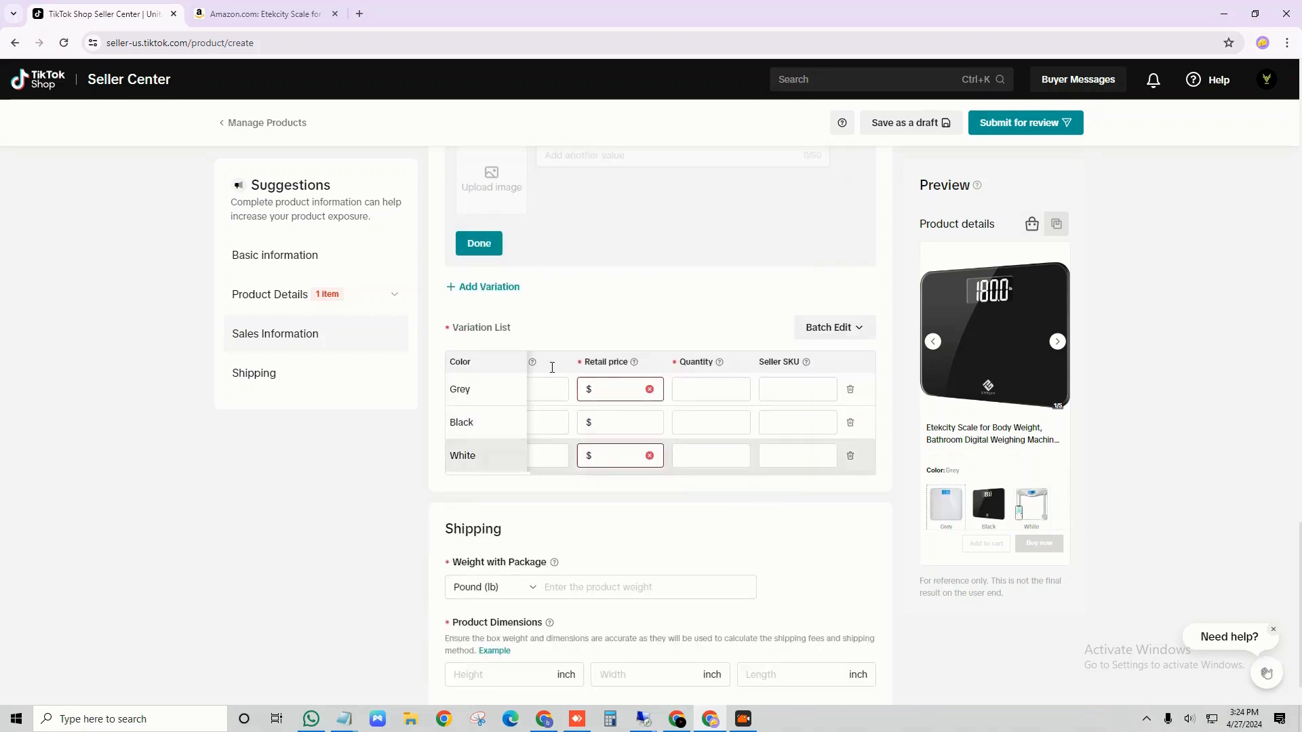
click(487, 291)
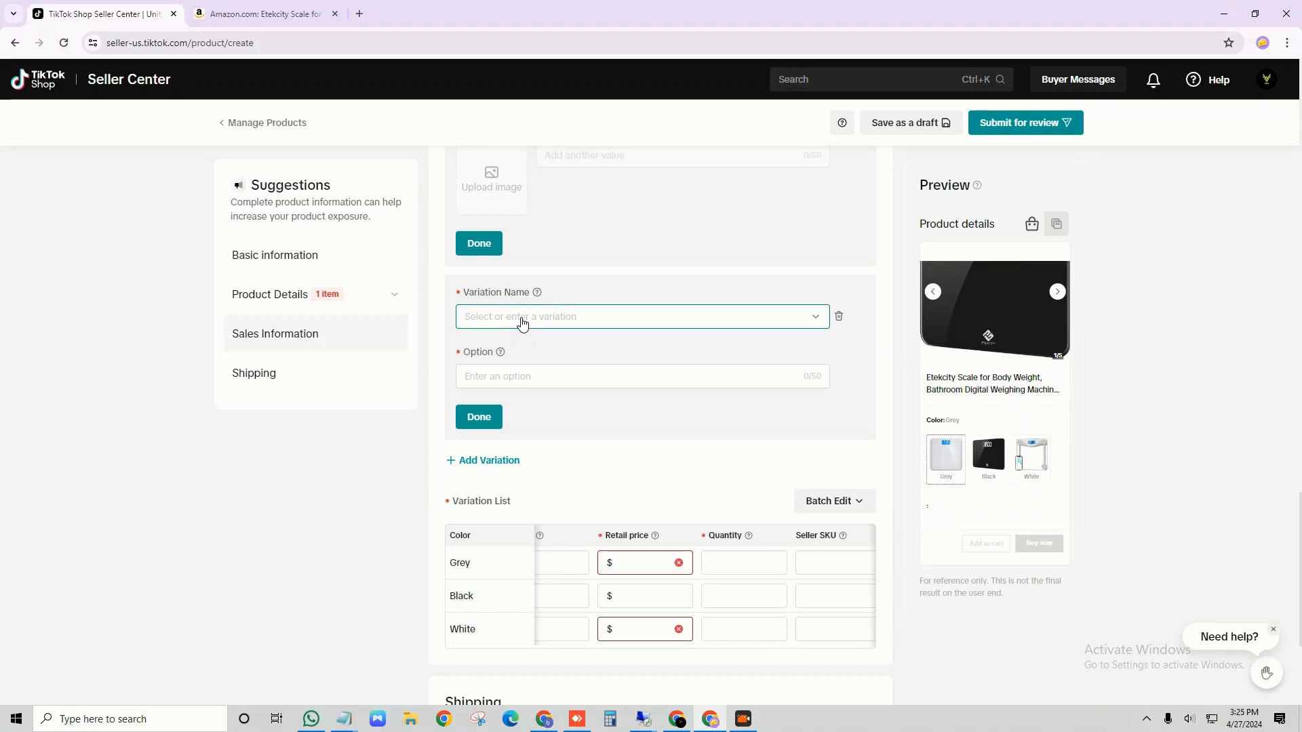
scroll(522, 324, up, 5)
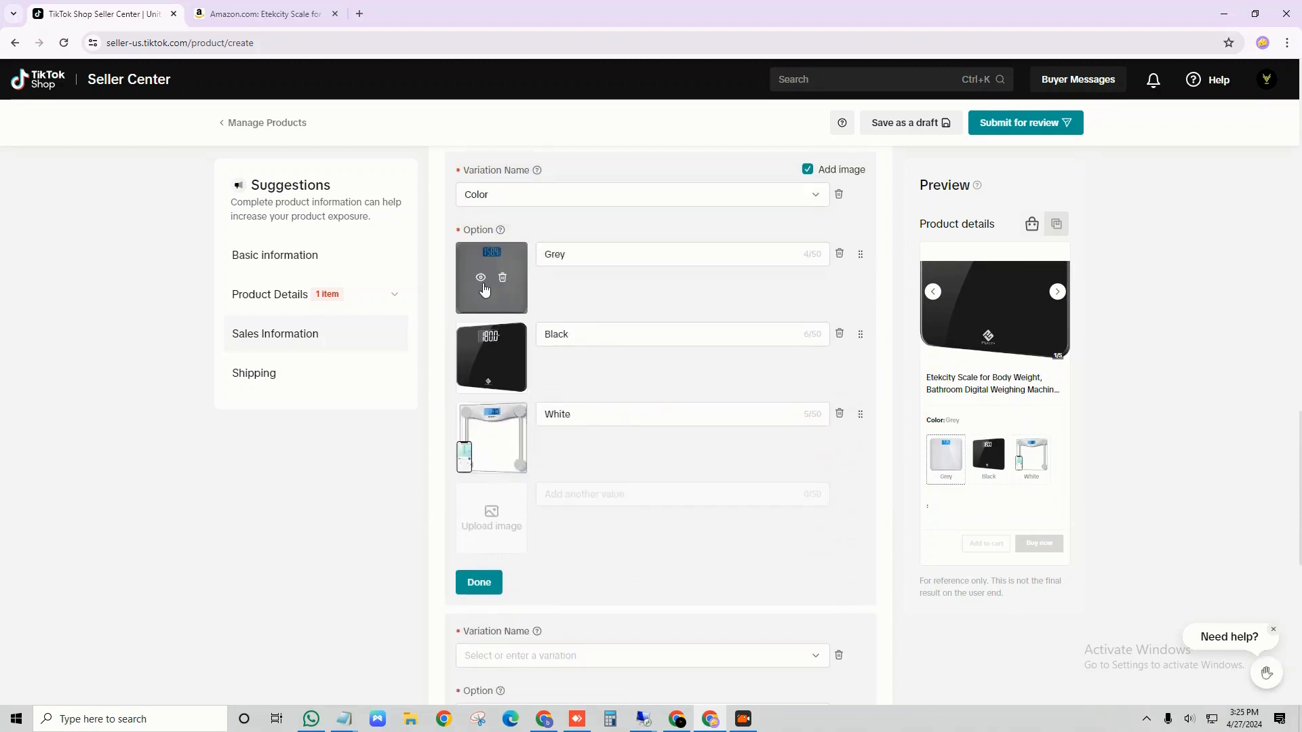
scroll(541, 375, down, 4)
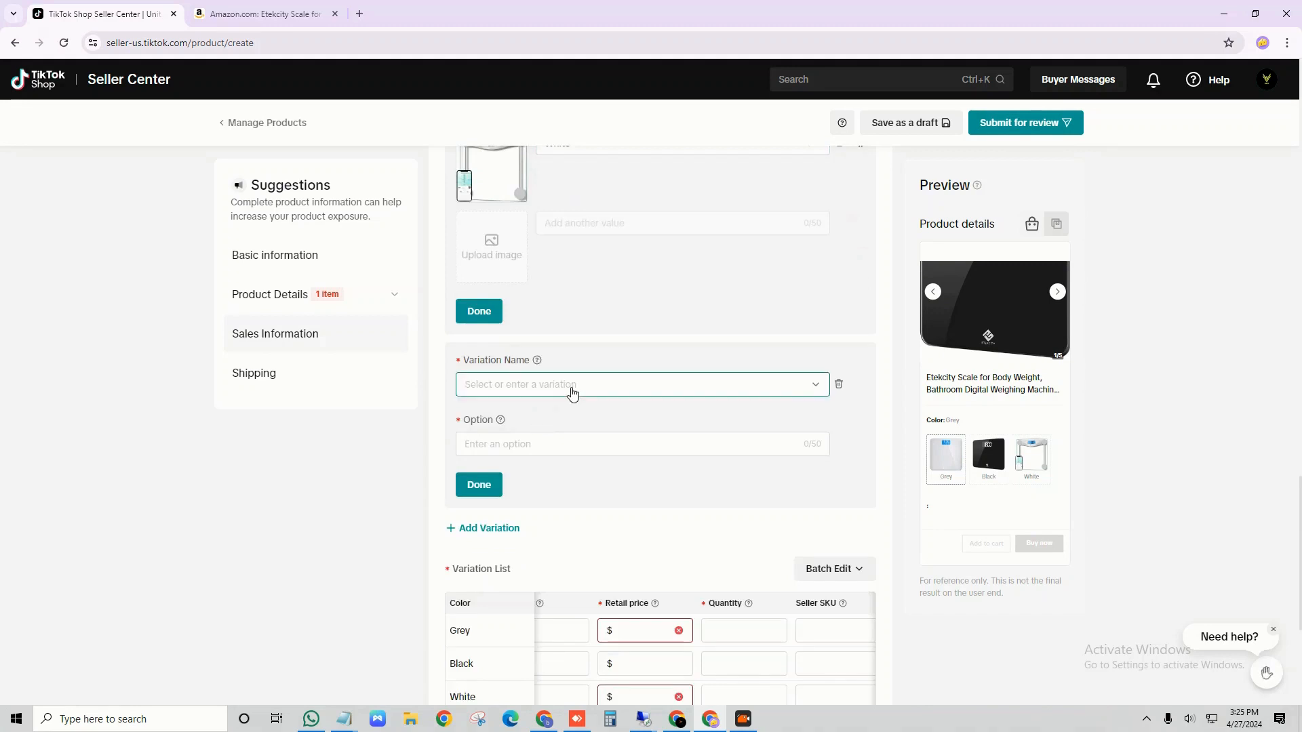
click(572, 386)
click(553, 442)
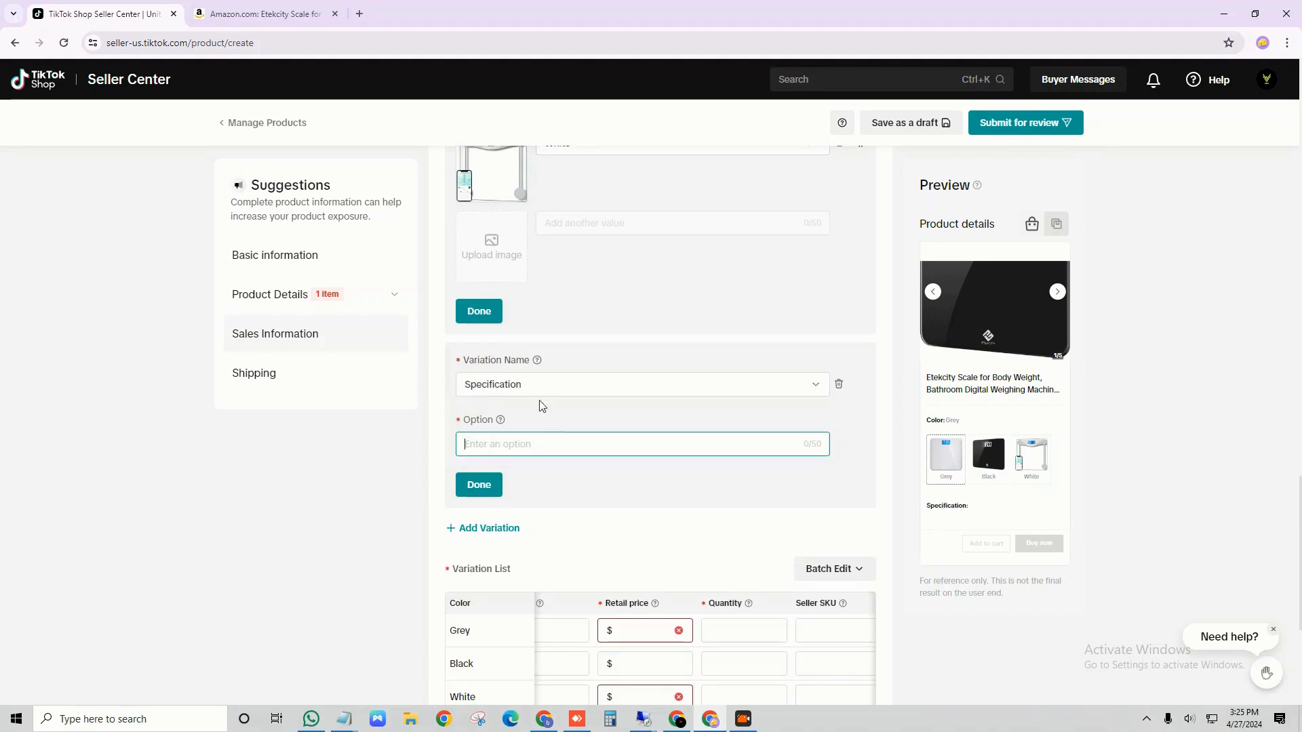
Copy the size 10.2 x 10.2 inches from the Amazon product page and paste it as the first Specification option.
scroll(521, 369, up, 2)
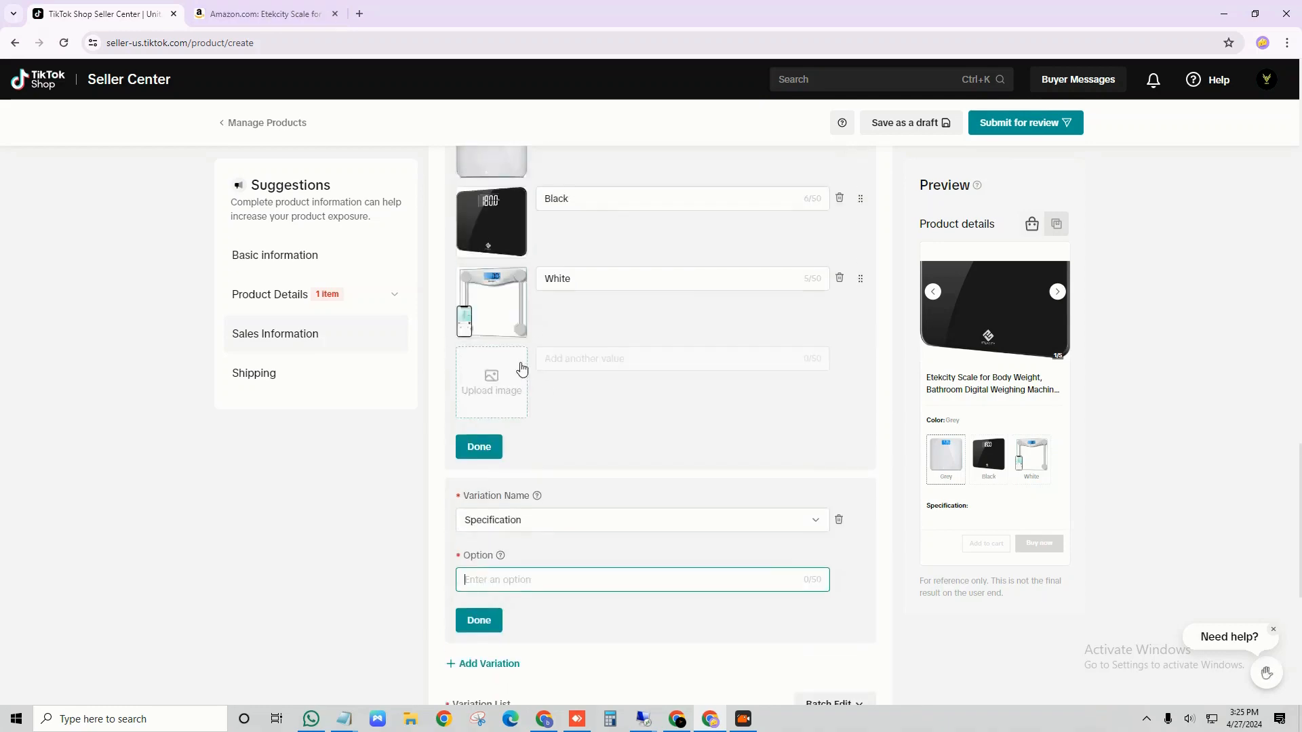
click(255, 7)
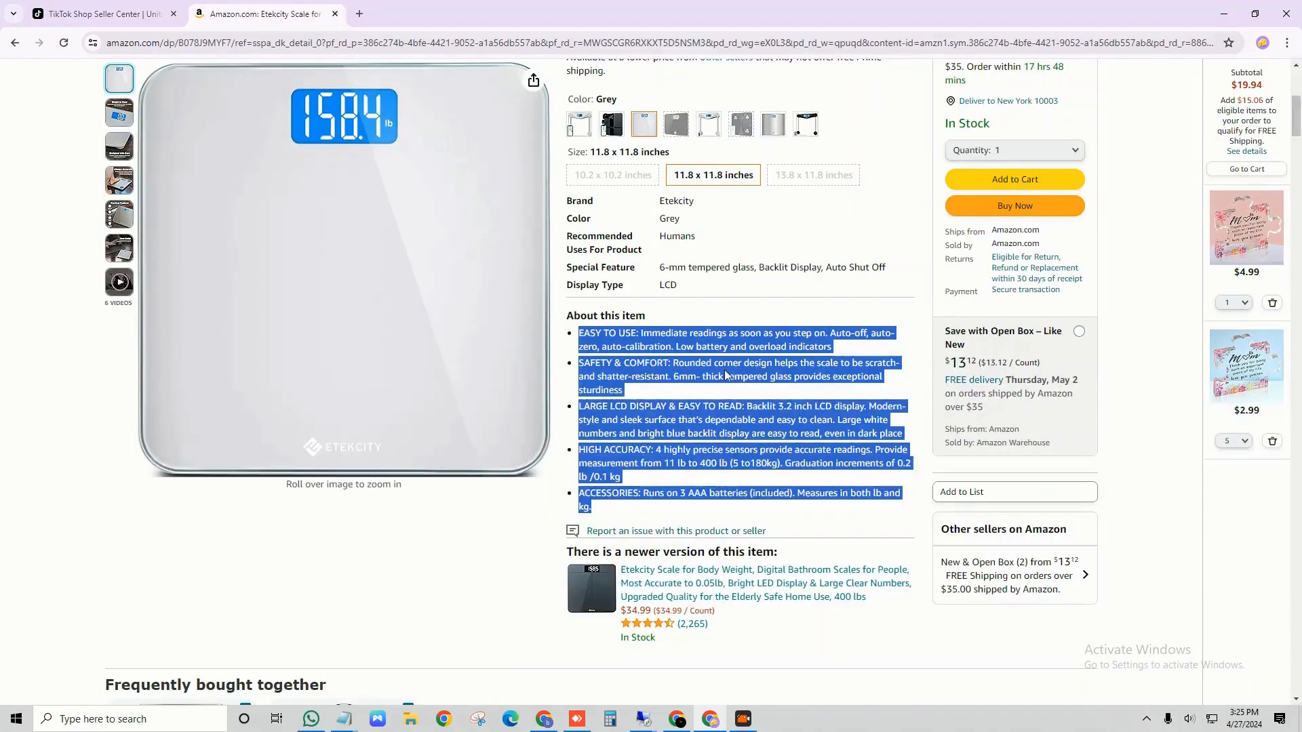
click(719, 291)
scroll(701, 231, up, 1)
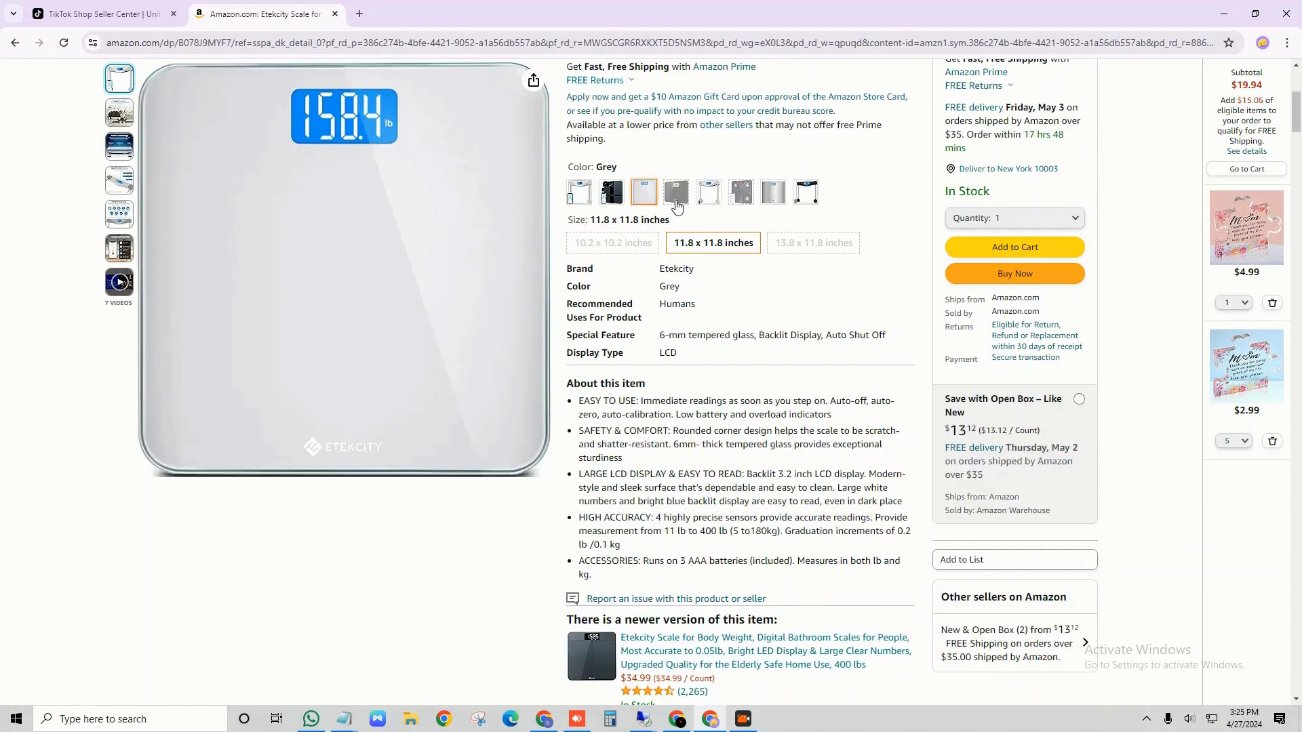
click(612, 243)
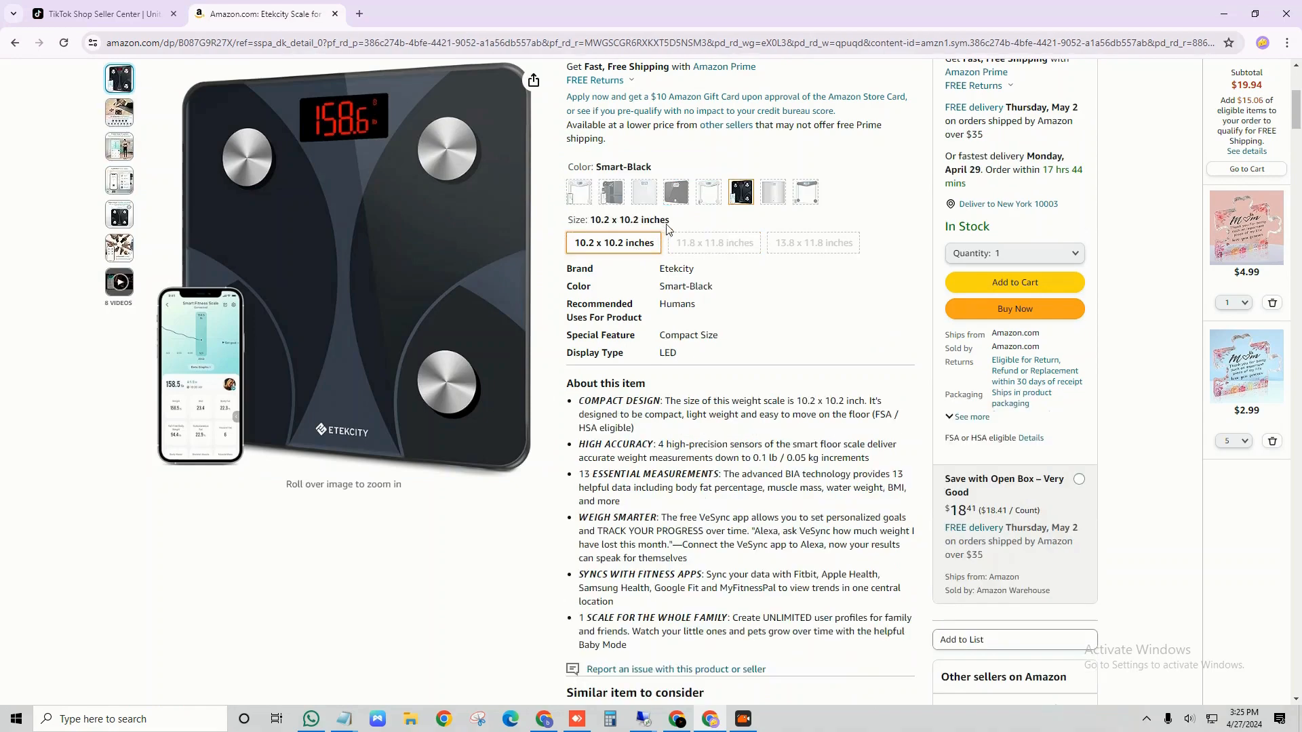
drag(671, 221, 592, 226)
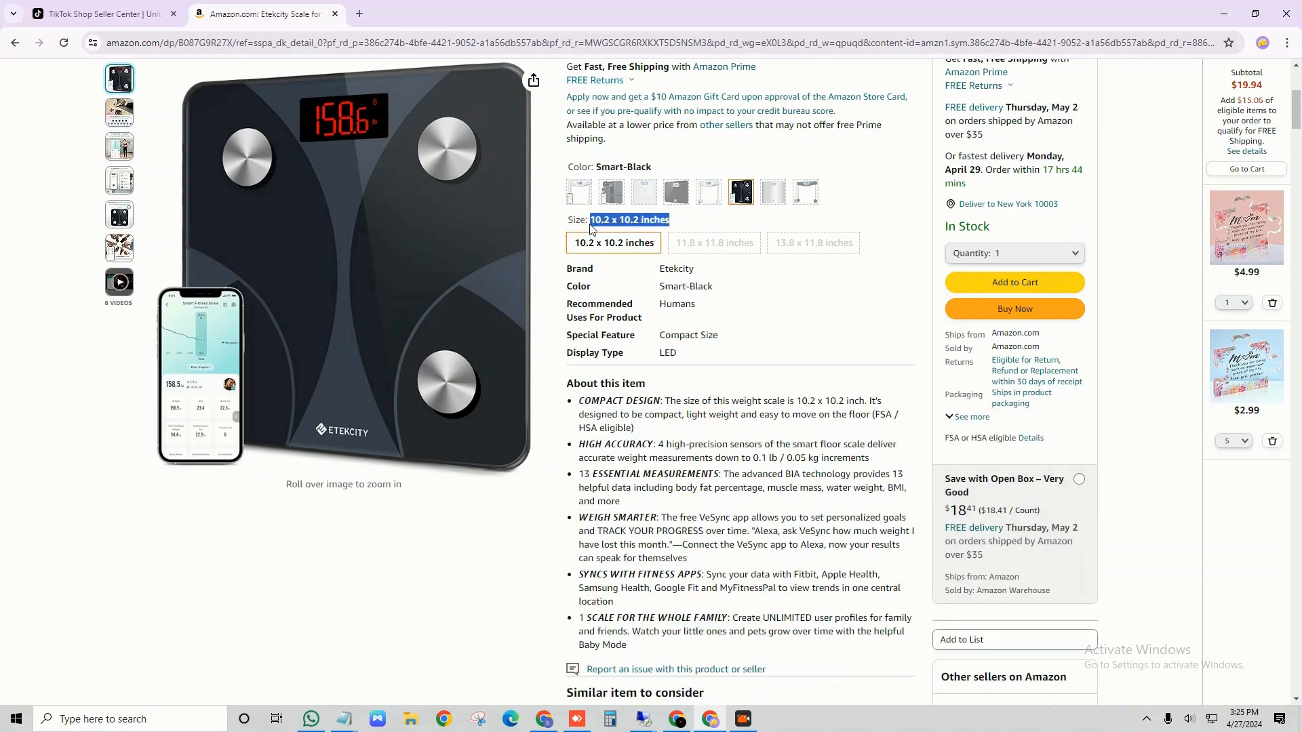
key(ctrl+c)
click(108, 13)
click(596, 588)
key(ctrl+v)
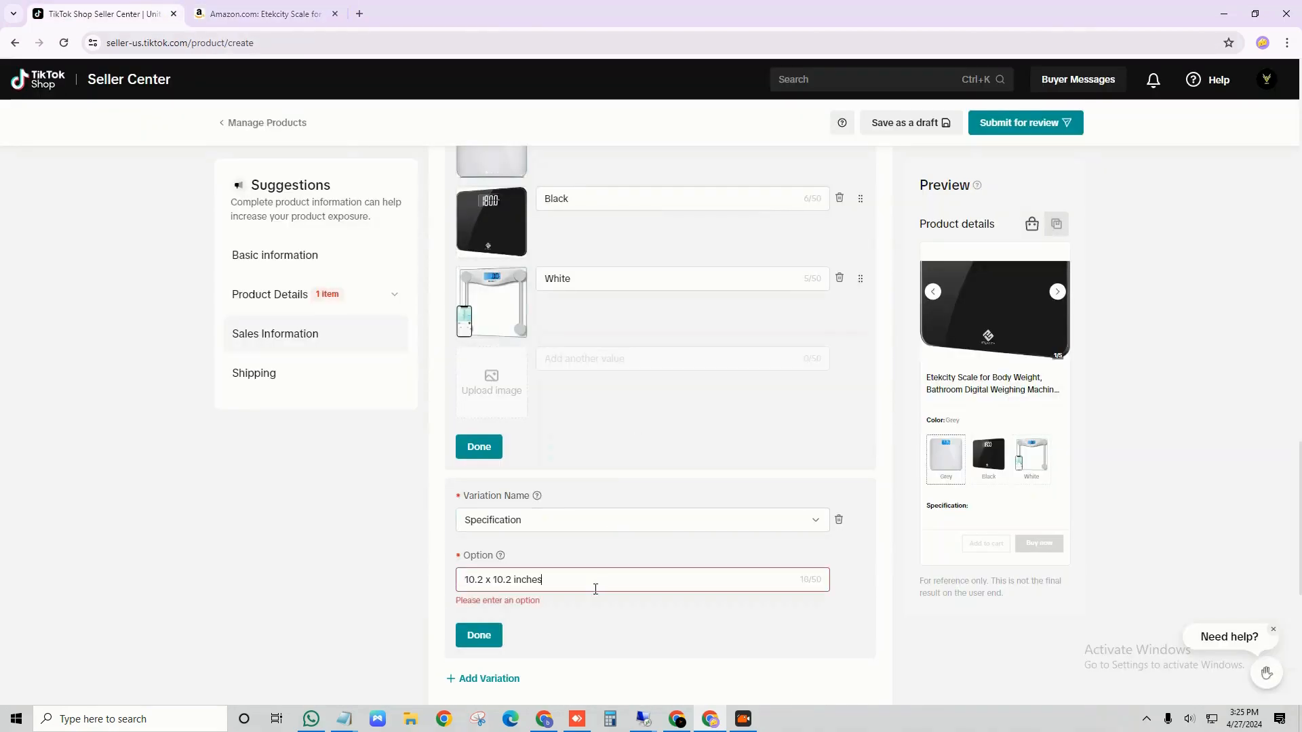
Select the 11.8 x 11.8 inches size on the Amazon page and copy its text into the second Specification option.
click(264, 13)
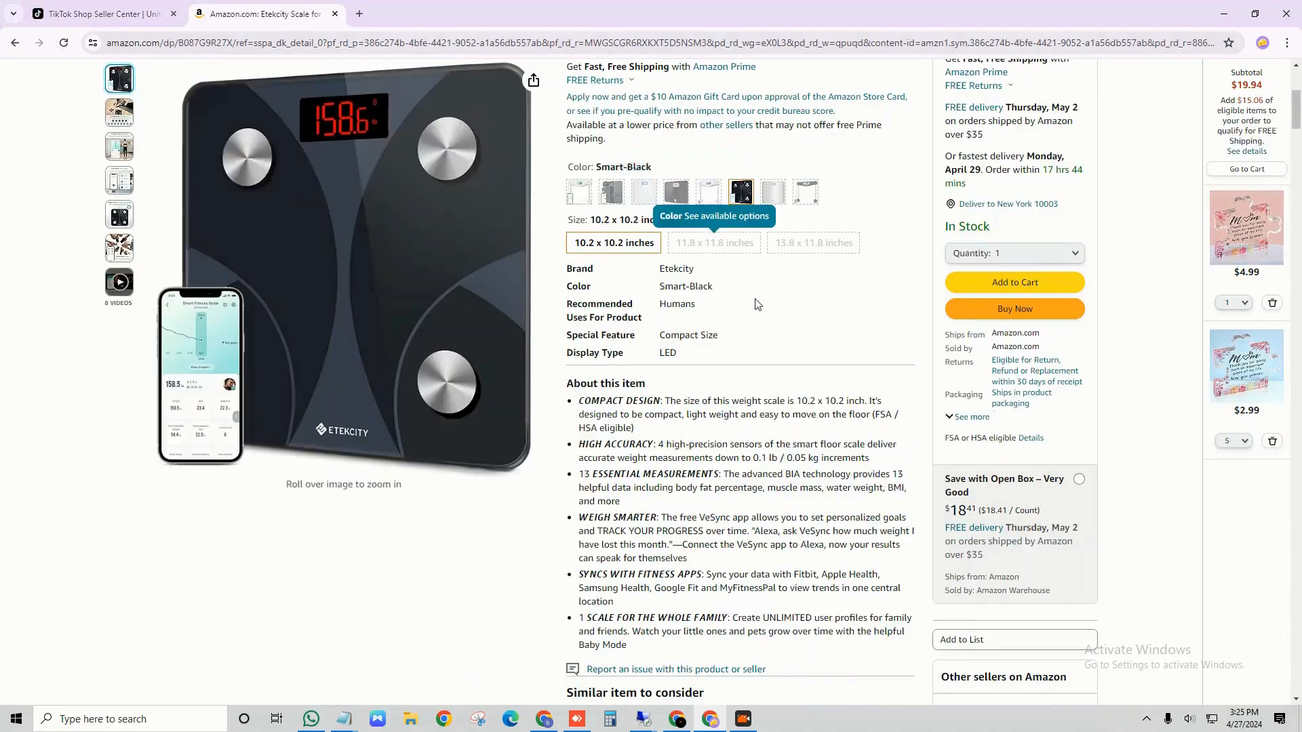
click(714, 245)
mouse_move(671, 221)
mouse_down()
mouse_move(588, 224)
mouse_move(655, 224)
mouse_up()
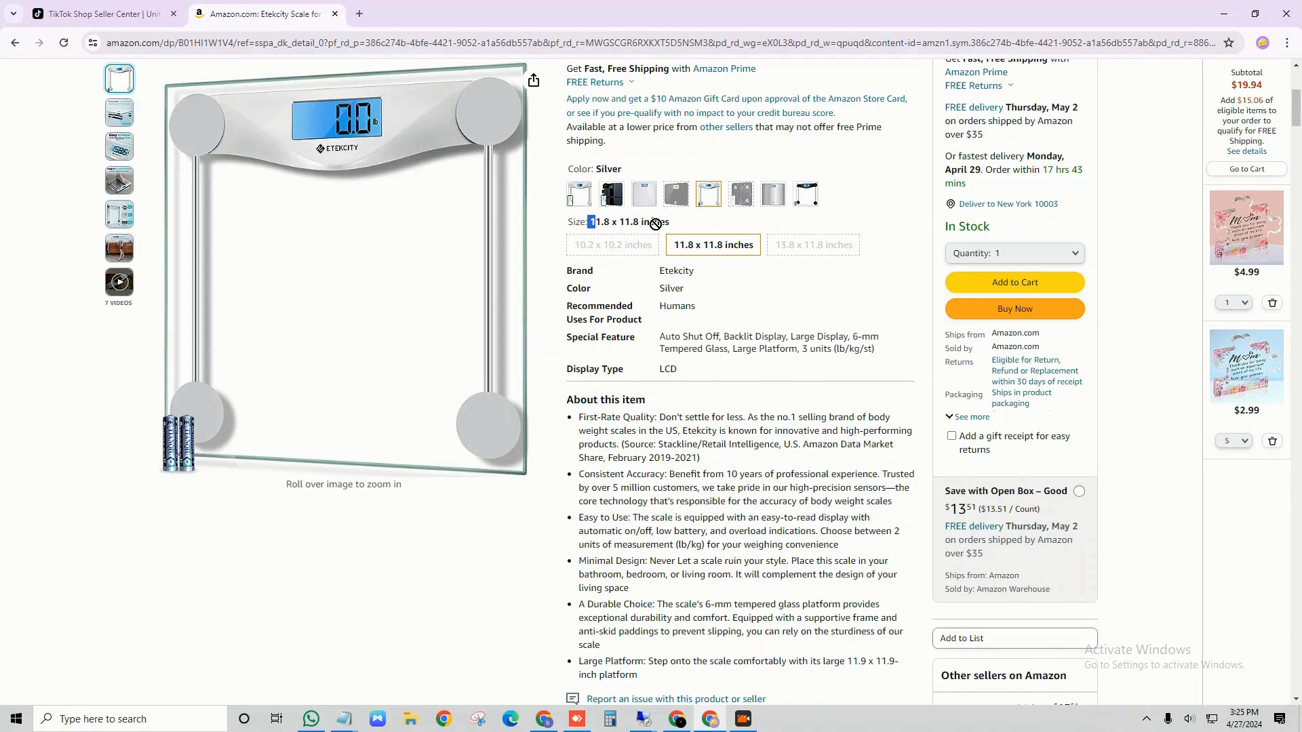
triple_click(656, 223)
click(605, 224)
drag(591, 229, 675, 227)
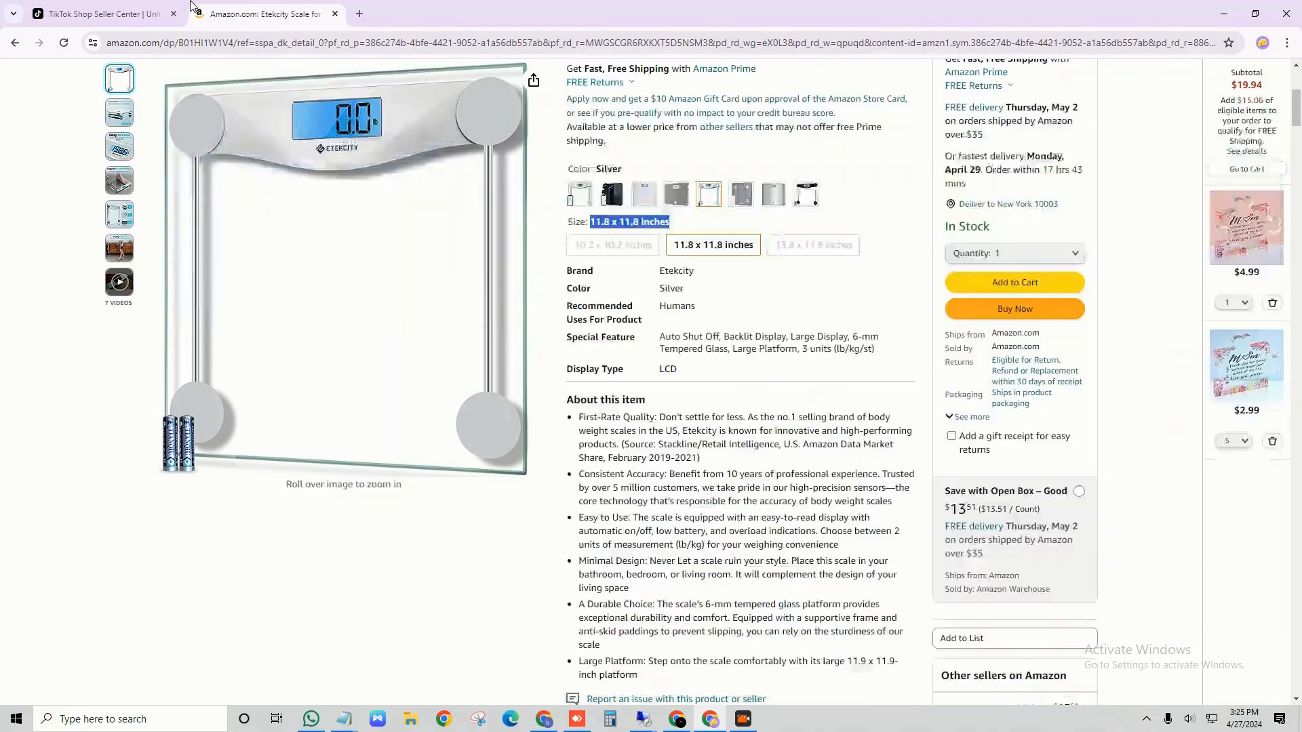
click(180, 4)
scroll(646, 492, down, 1)
scroll(630, 488, down, 1)
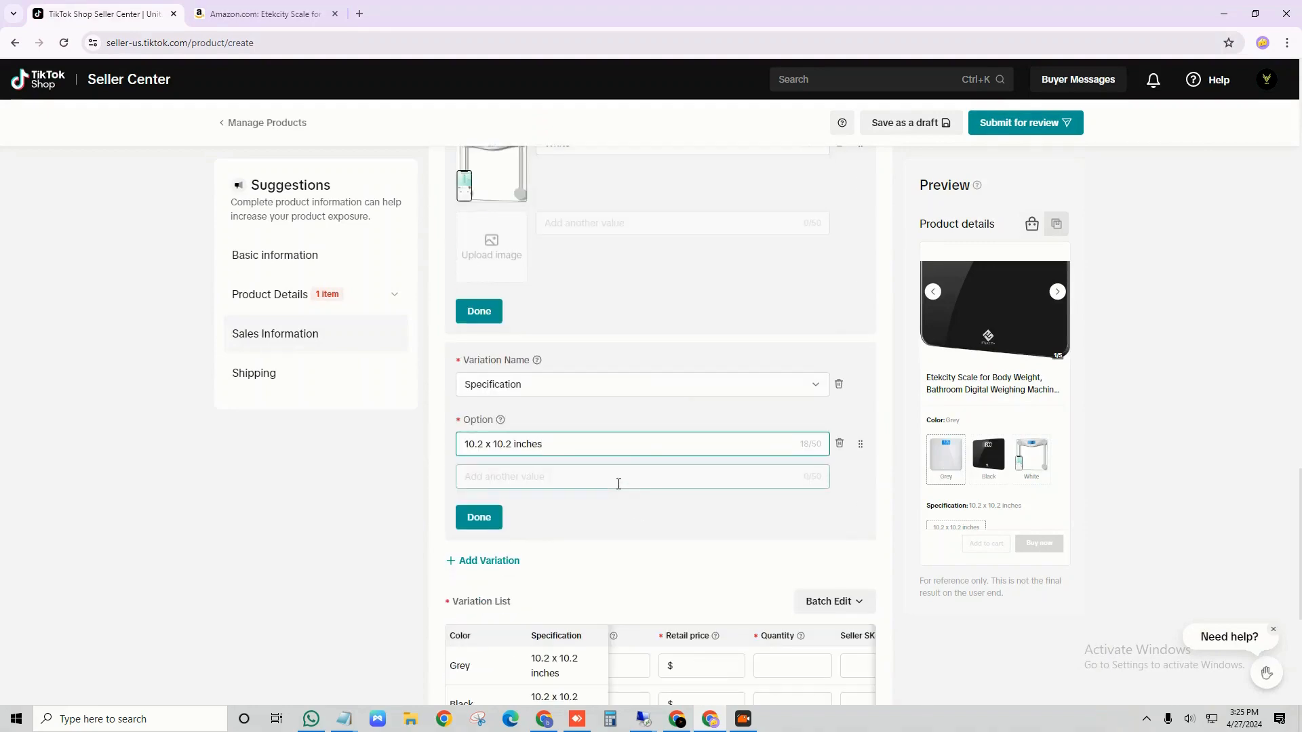
click(613, 482)
key(ctrl+v)
Copy the size 13.8 x 11.8 inches from the Amazon page into the third Specification option.
click(241, 6)
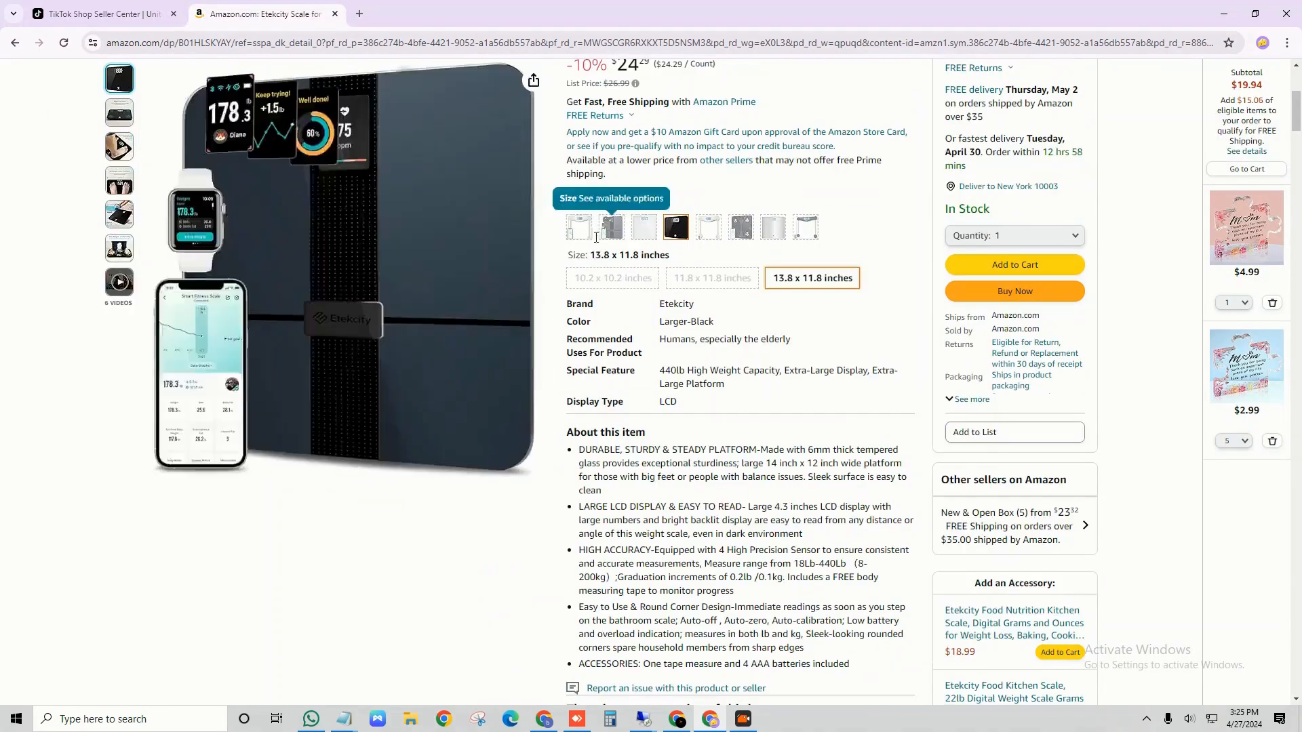
drag(590, 255, 671, 264)
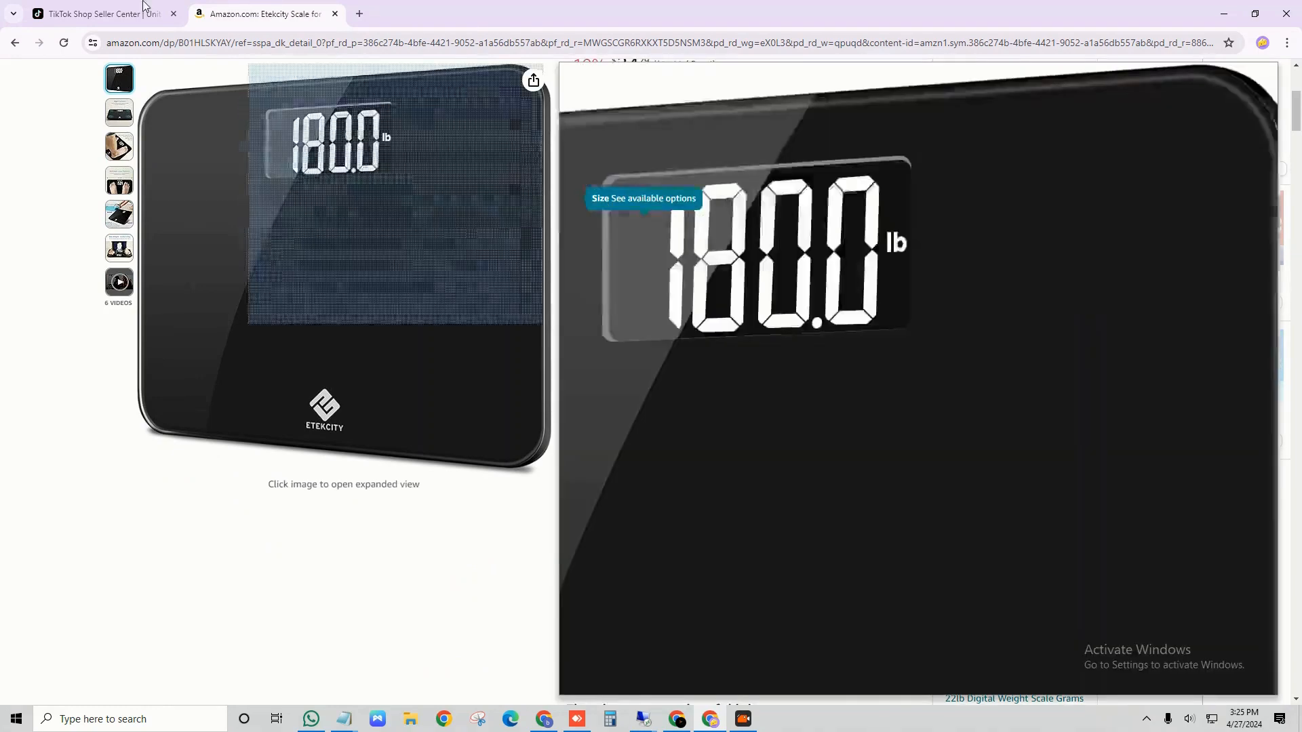
click(101, 14)
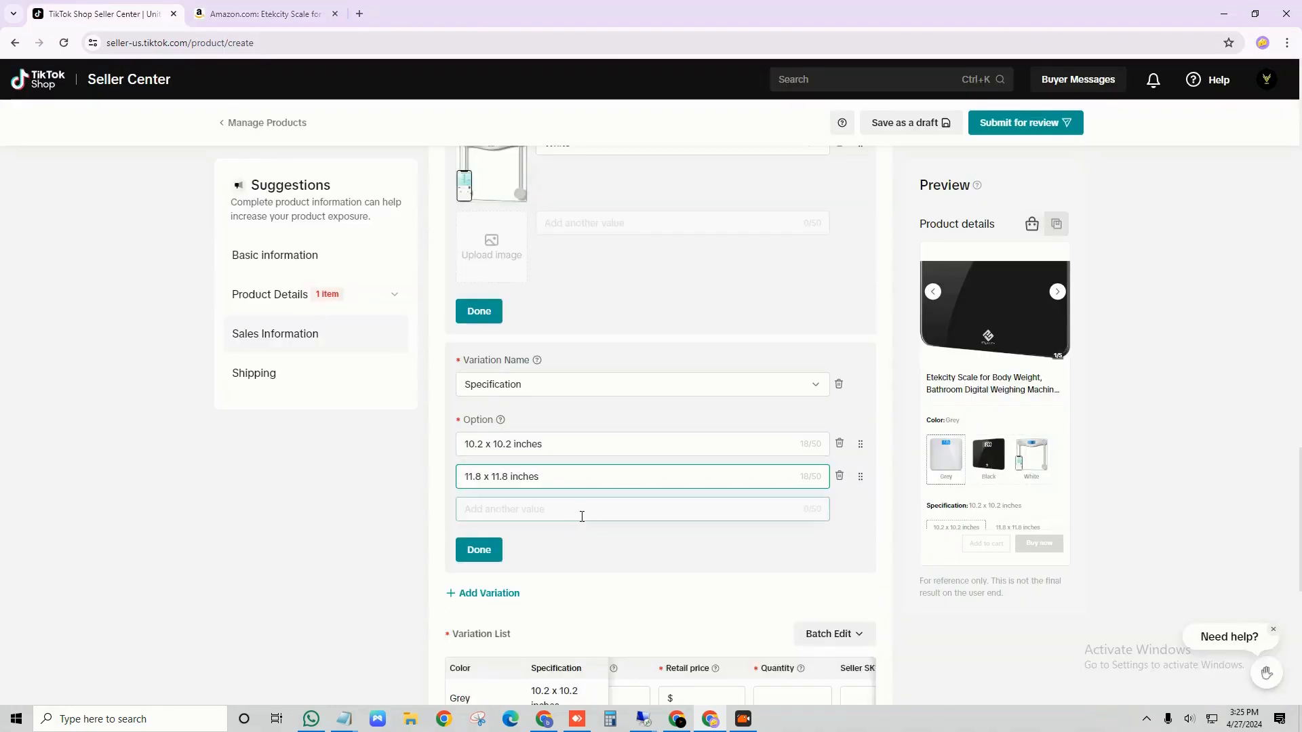
click(582, 516)
key(ctrl+v)
click(623, 555)
Examine the colour and size combinations in the variation list against the options of the Specification variation.
scroll(619, 552, down, 3)
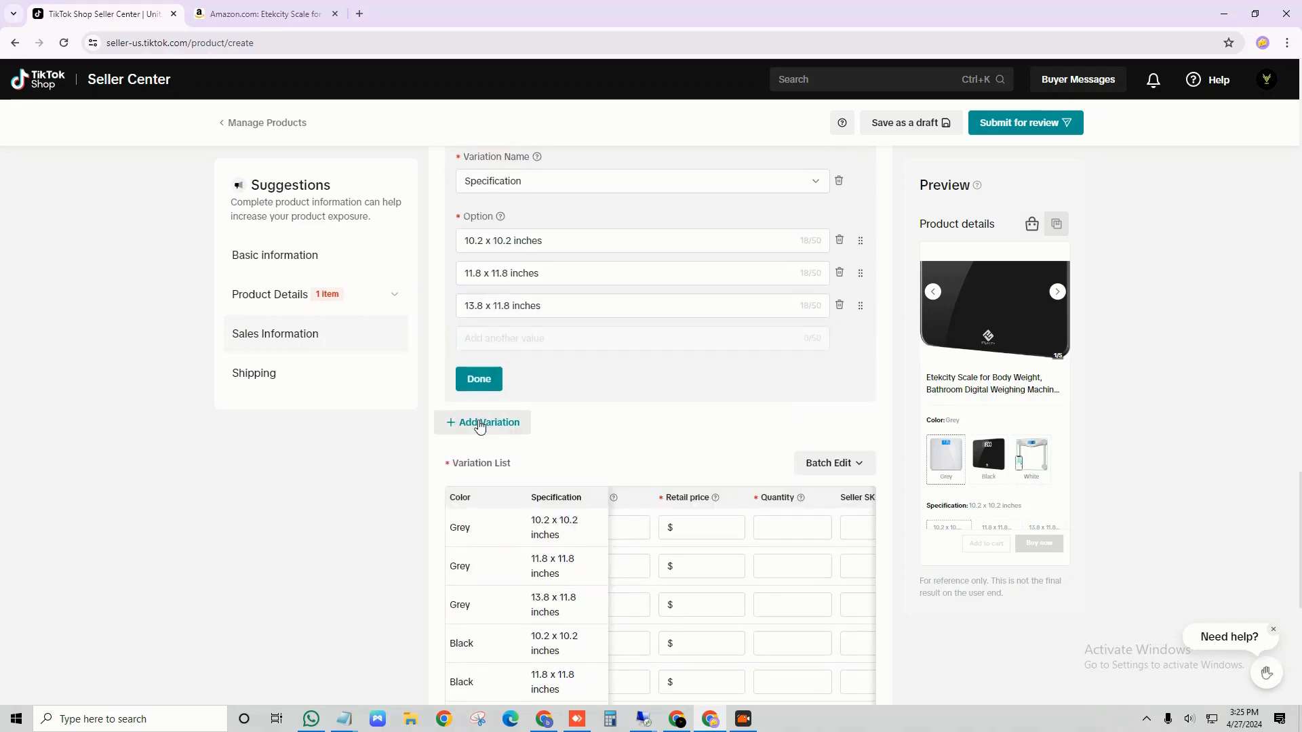
scroll(689, 399, down, 4)
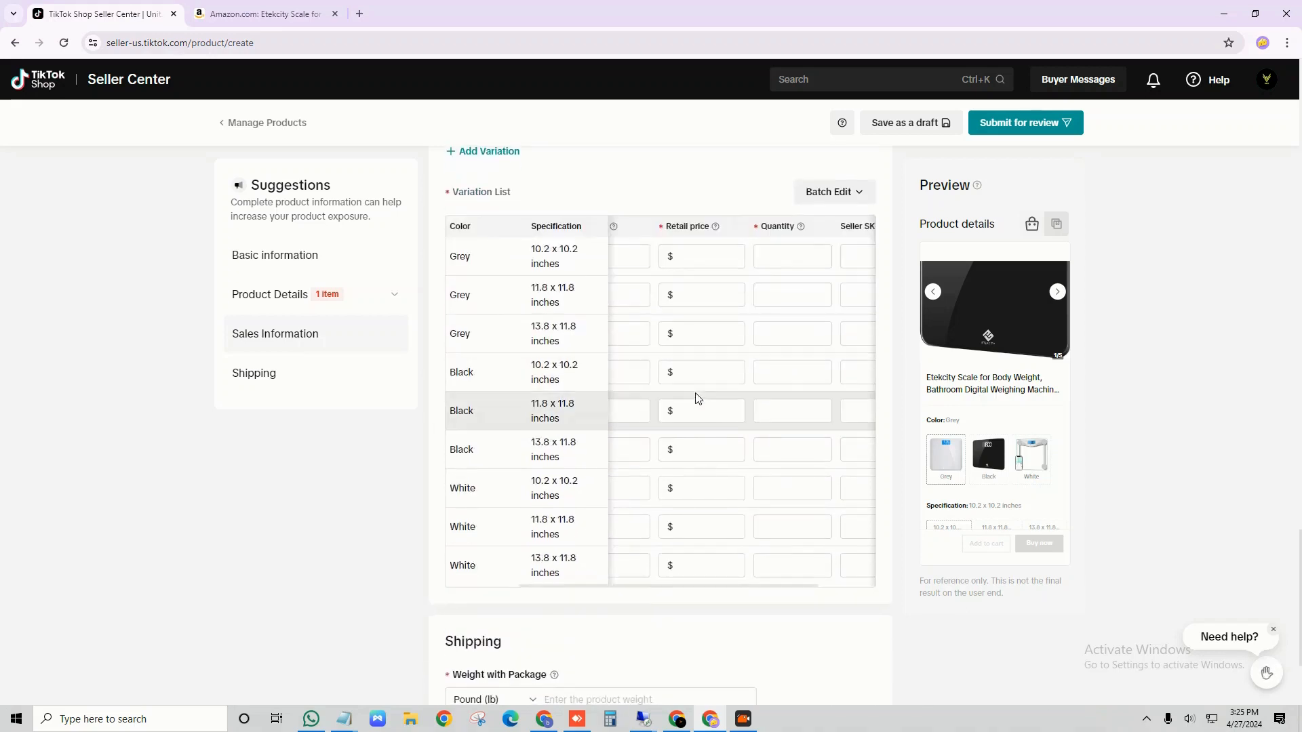
scroll(697, 399, down, 1)
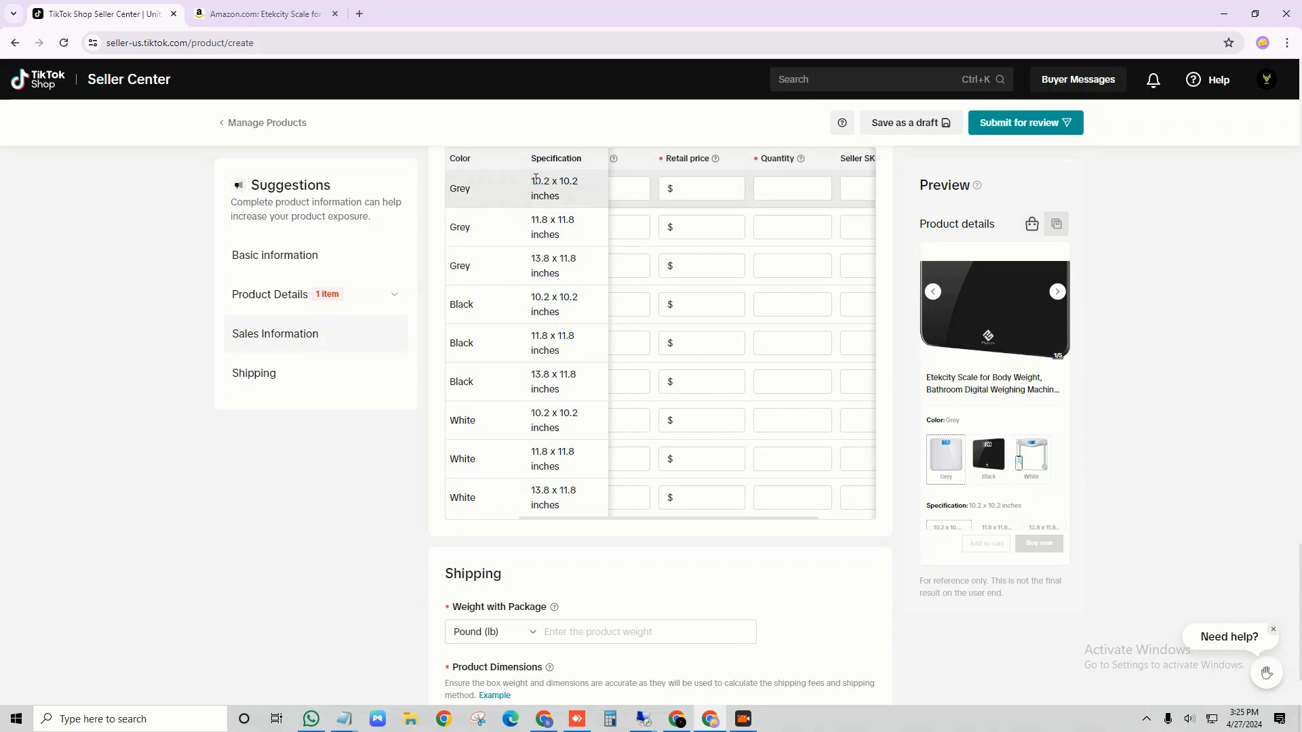
drag(541, 183, 572, 205)
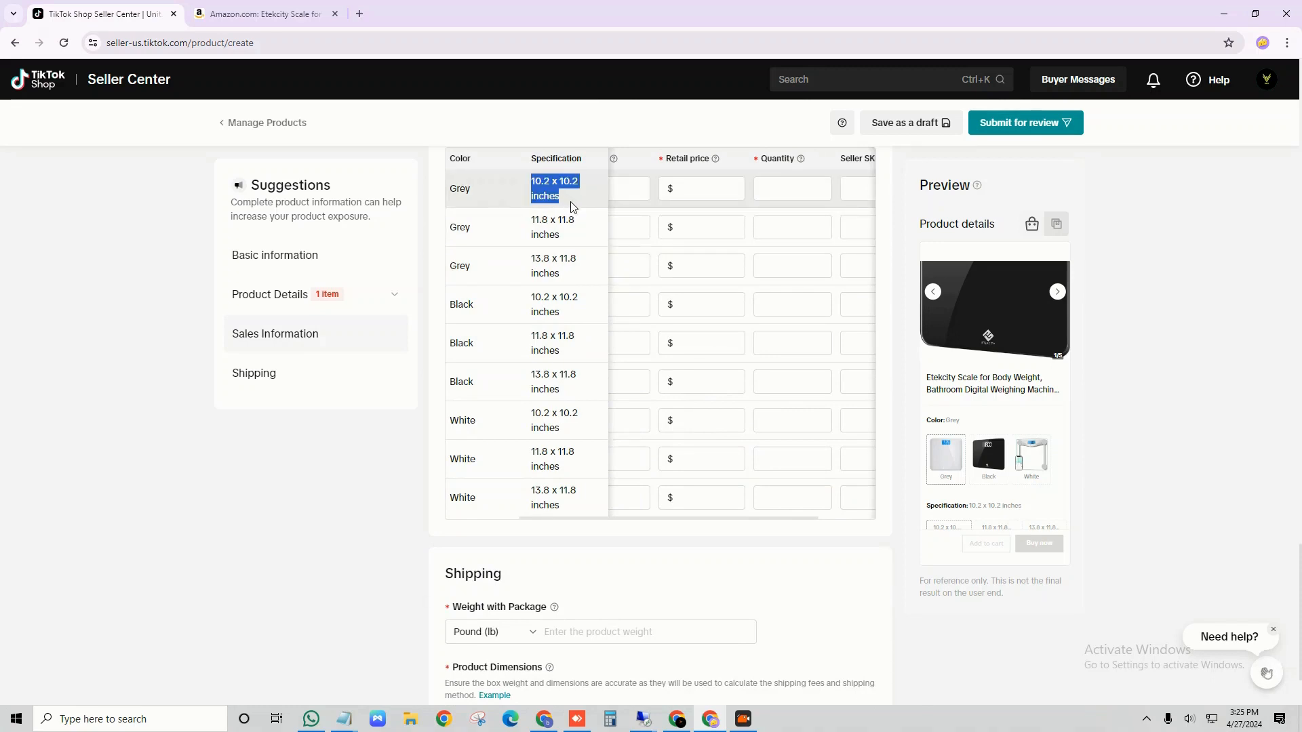
triple_click(536, 224)
triple_click(546, 304)
scroll(529, 421, down, 1)
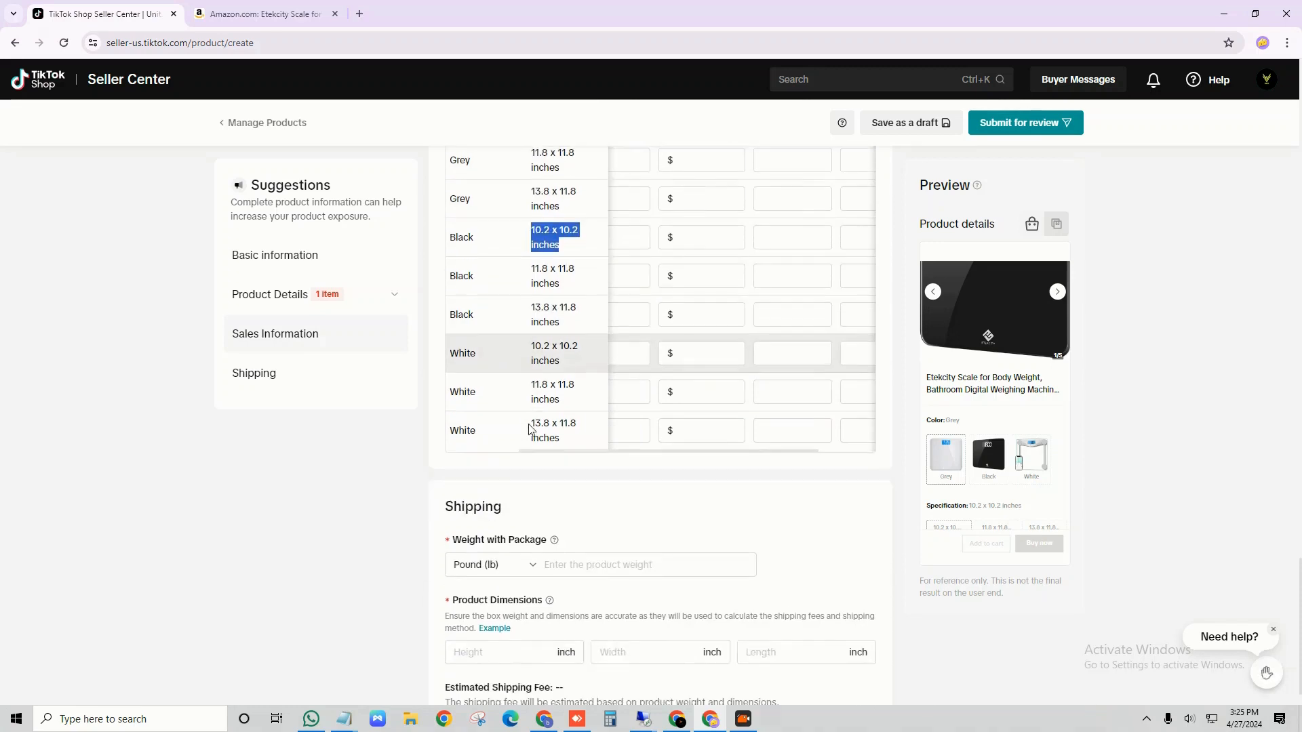
scroll(533, 380, up, 6)
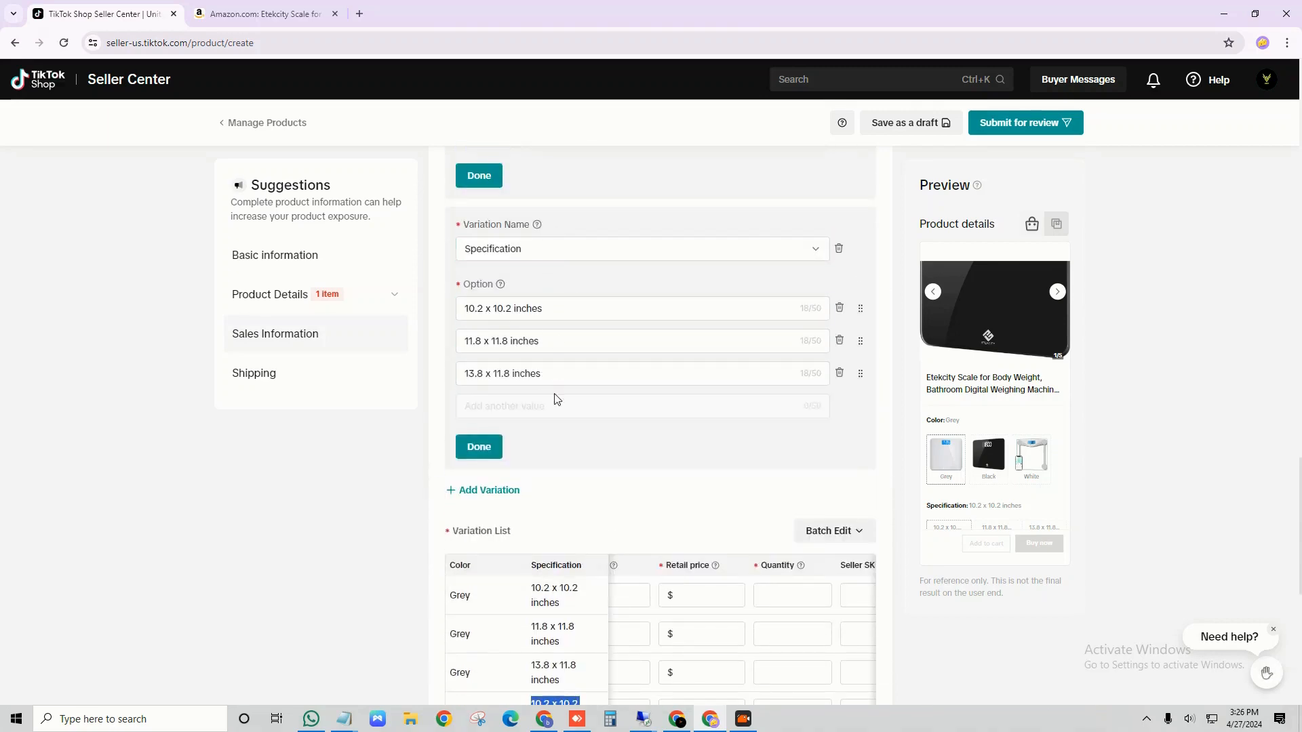
scroll(552, 400, down, 5)
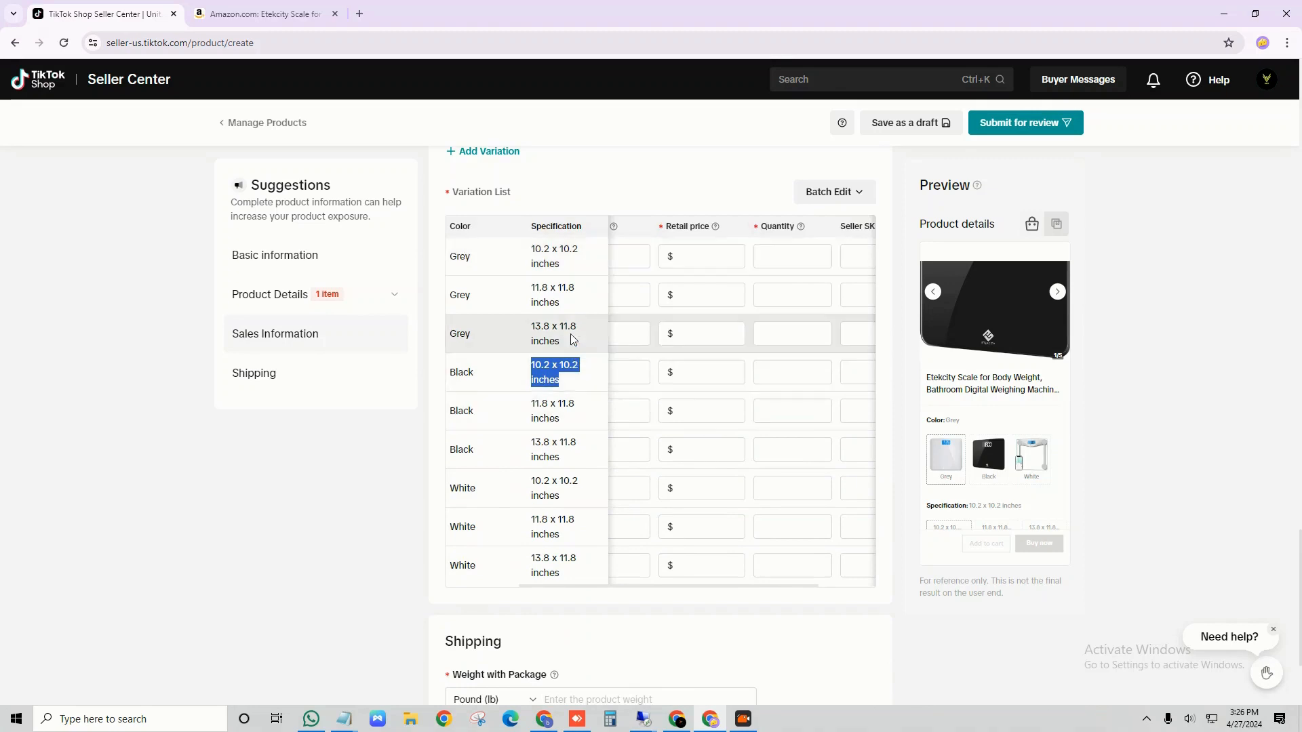
scroll(572, 337, up, 3)
click(582, 276)
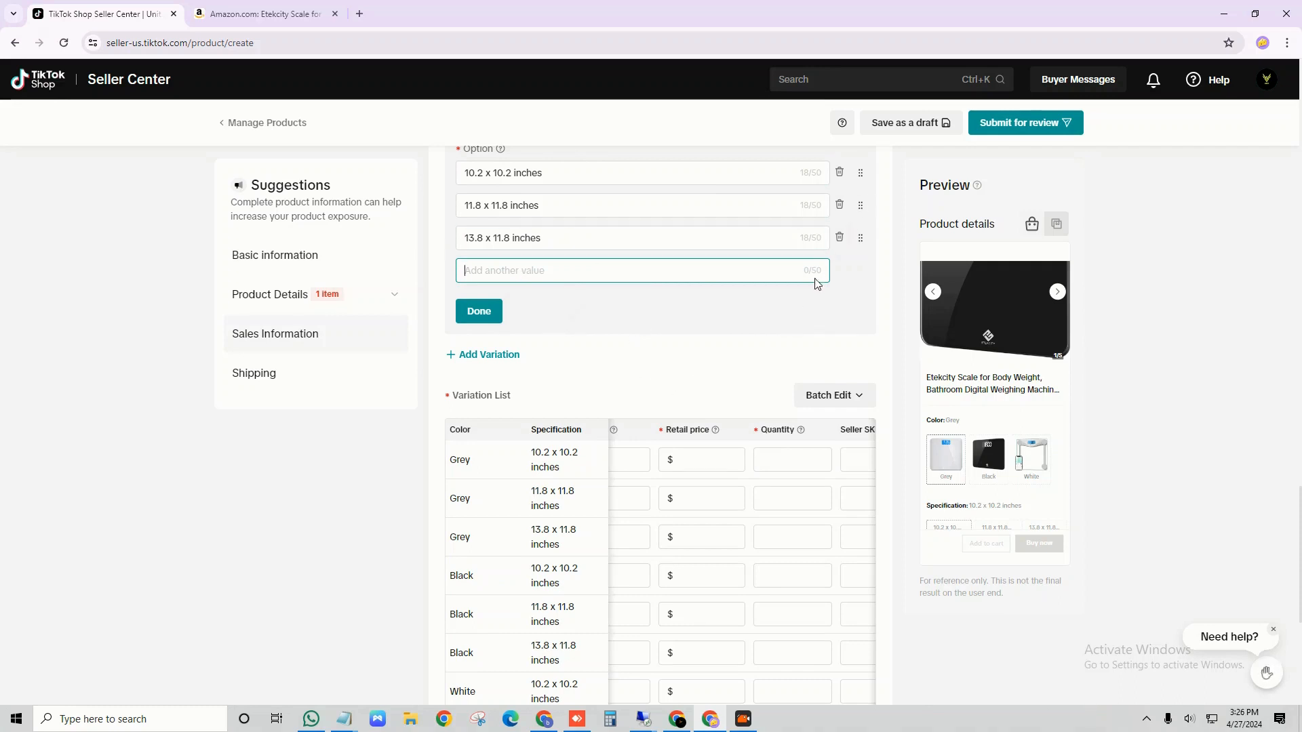
mouse_move(860, 206)
mouse_down()
mouse_move(866, 228)
mouse_move(859, 202)
mouse_up()
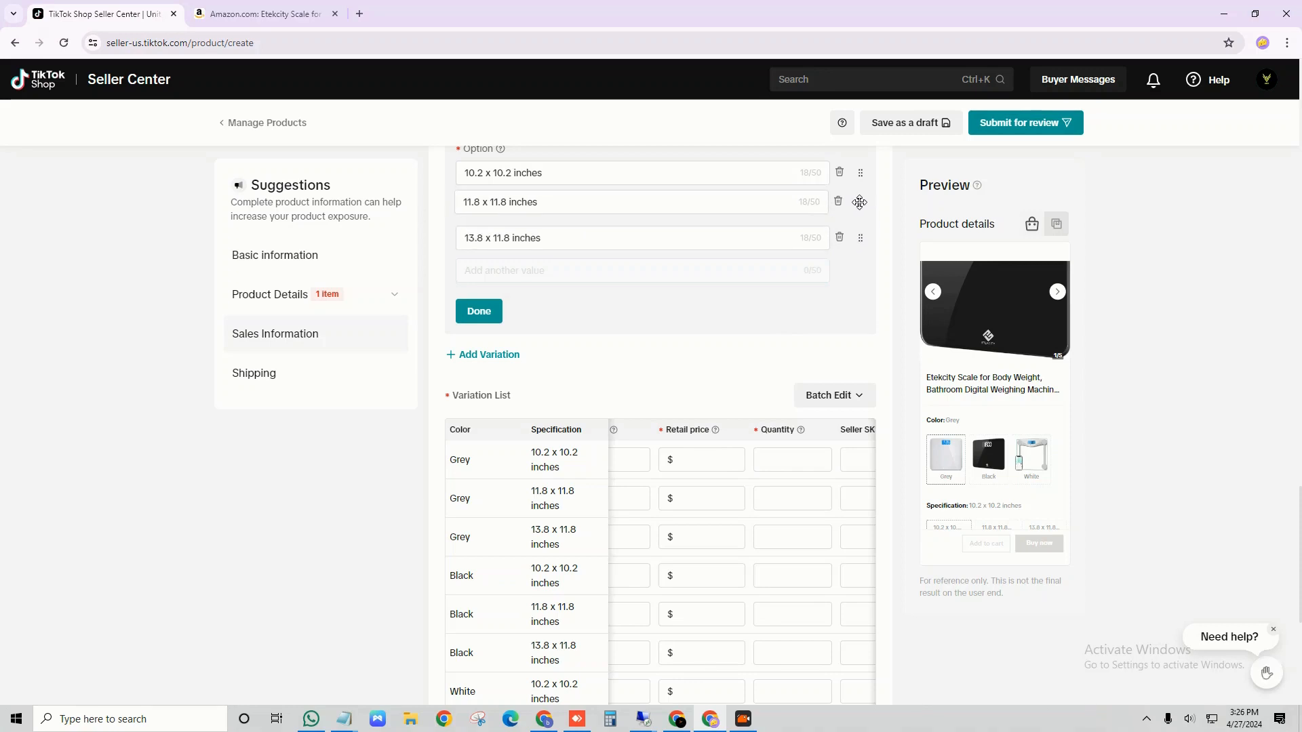
Batch edit the variation list to set a retail price of $9.99 for the 10.2 x 10.2 inches size in all colours.
scroll(787, 345, down, 4)
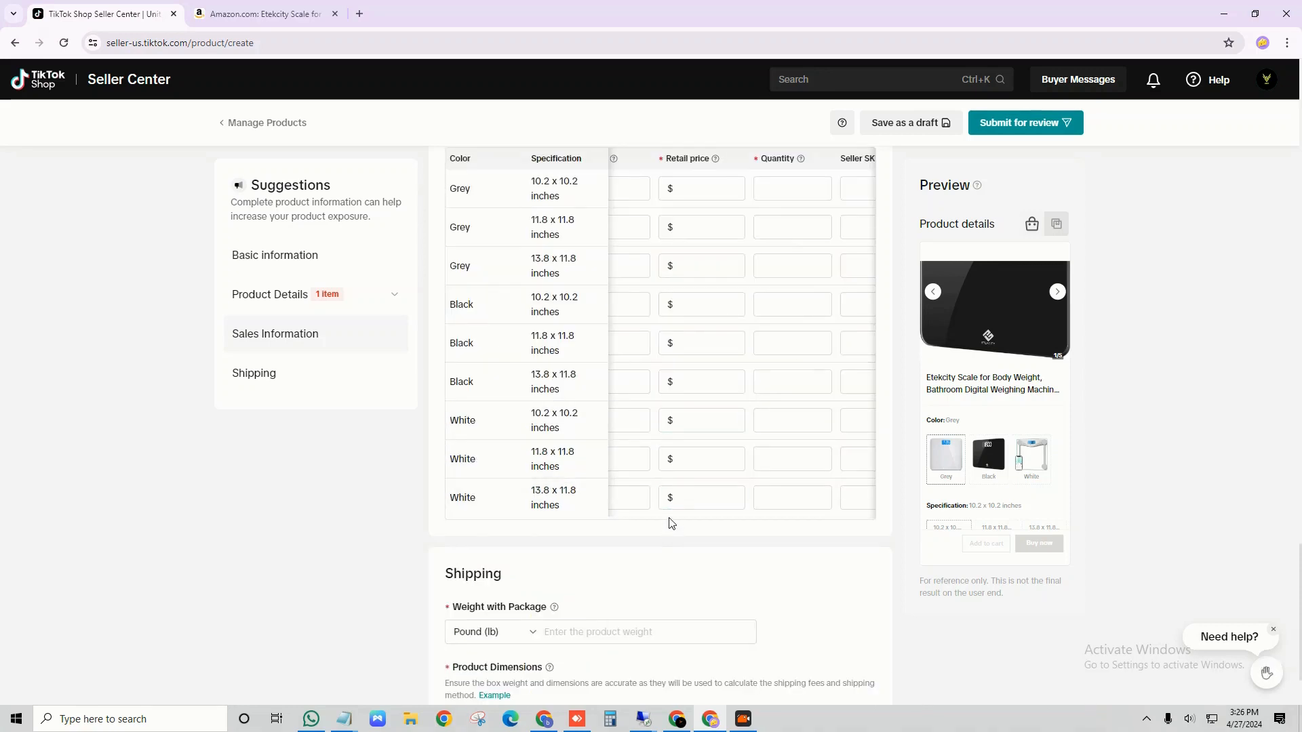
scroll(602, 383, up, 2)
click(826, 263)
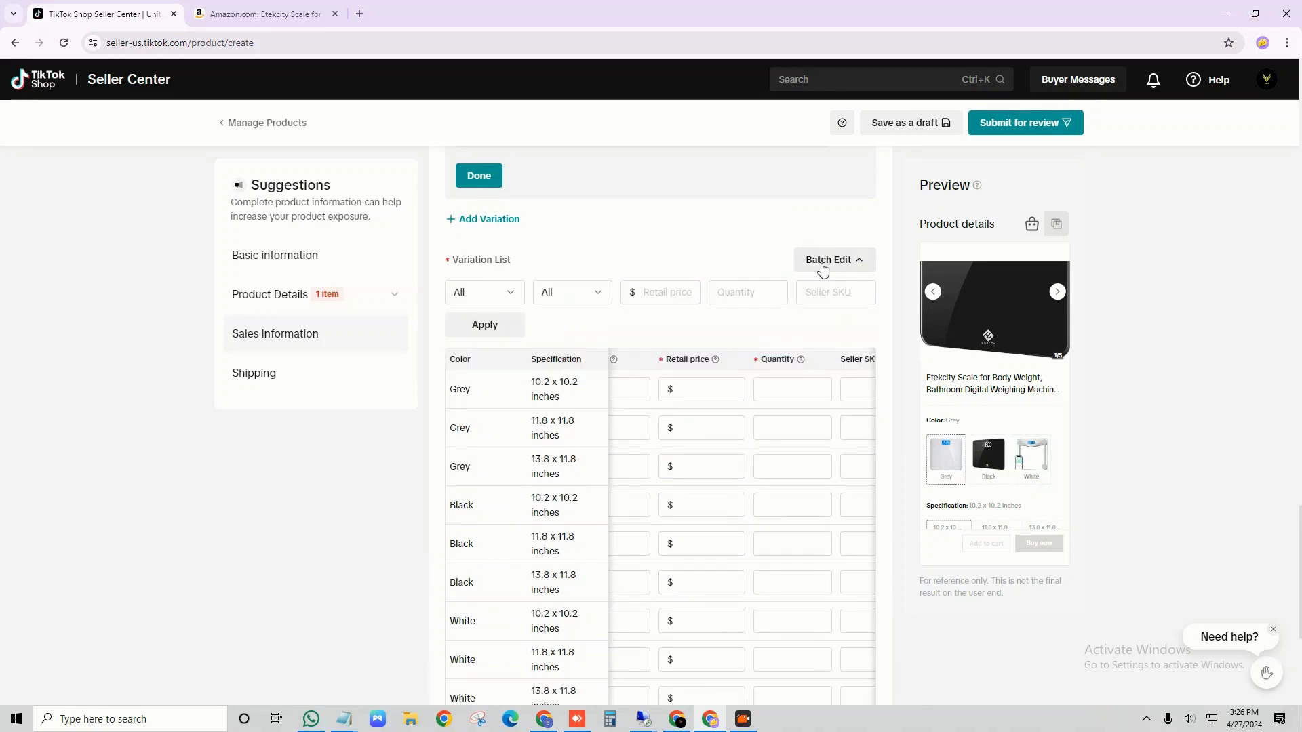
click(825, 264)
click(838, 261)
click(602, 296)
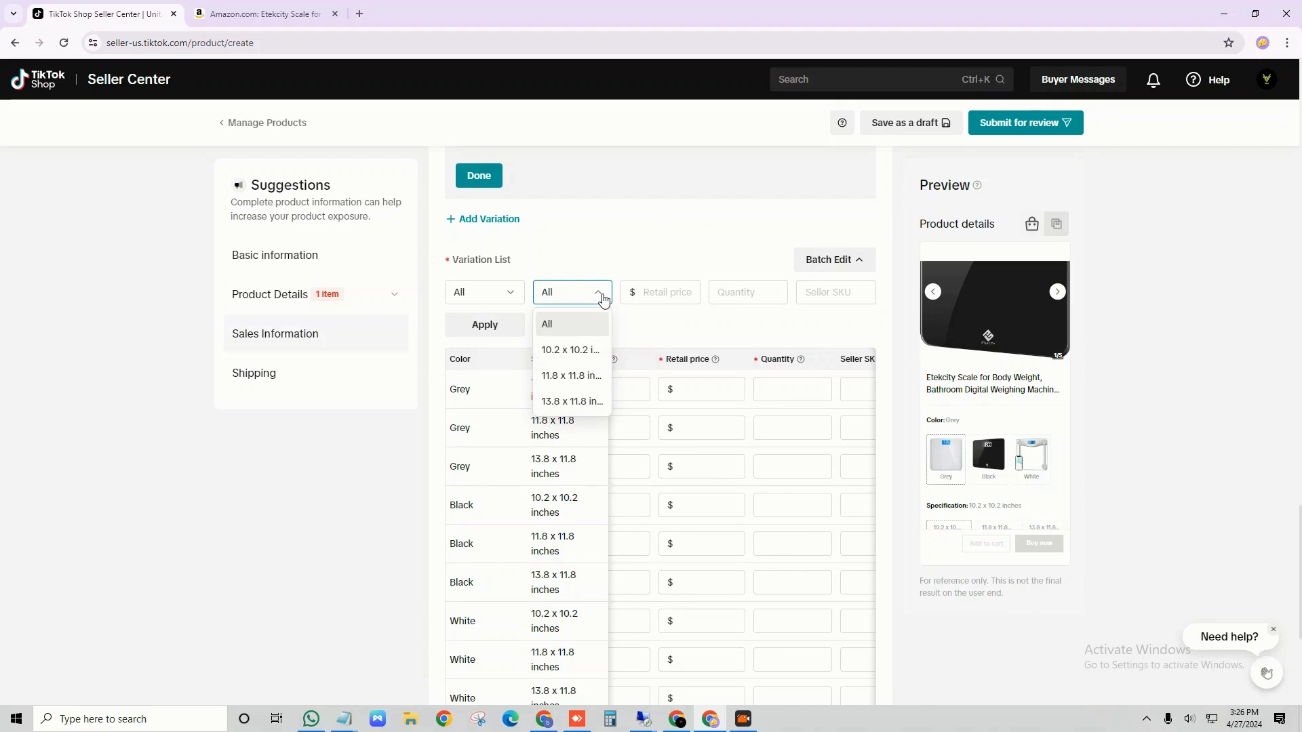
click(567, 351)
click(664, 288)
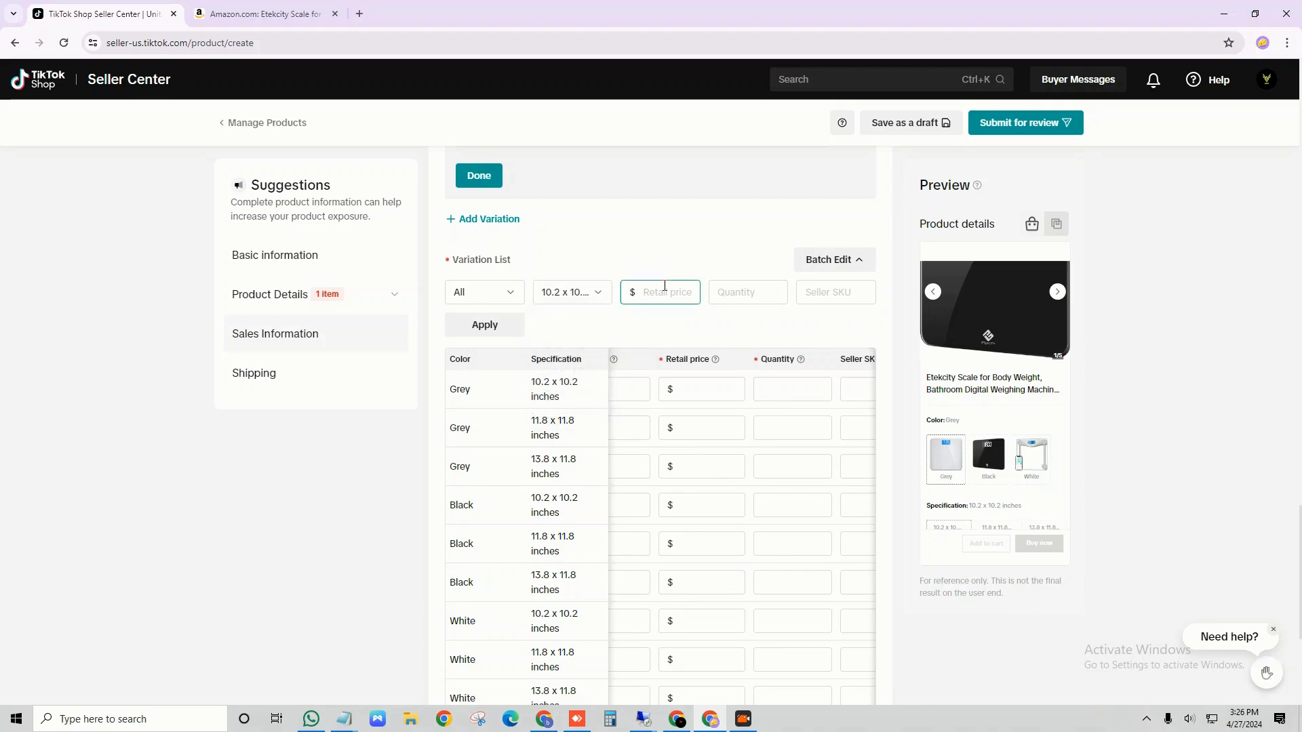
text(9.99)
click(484, 325)
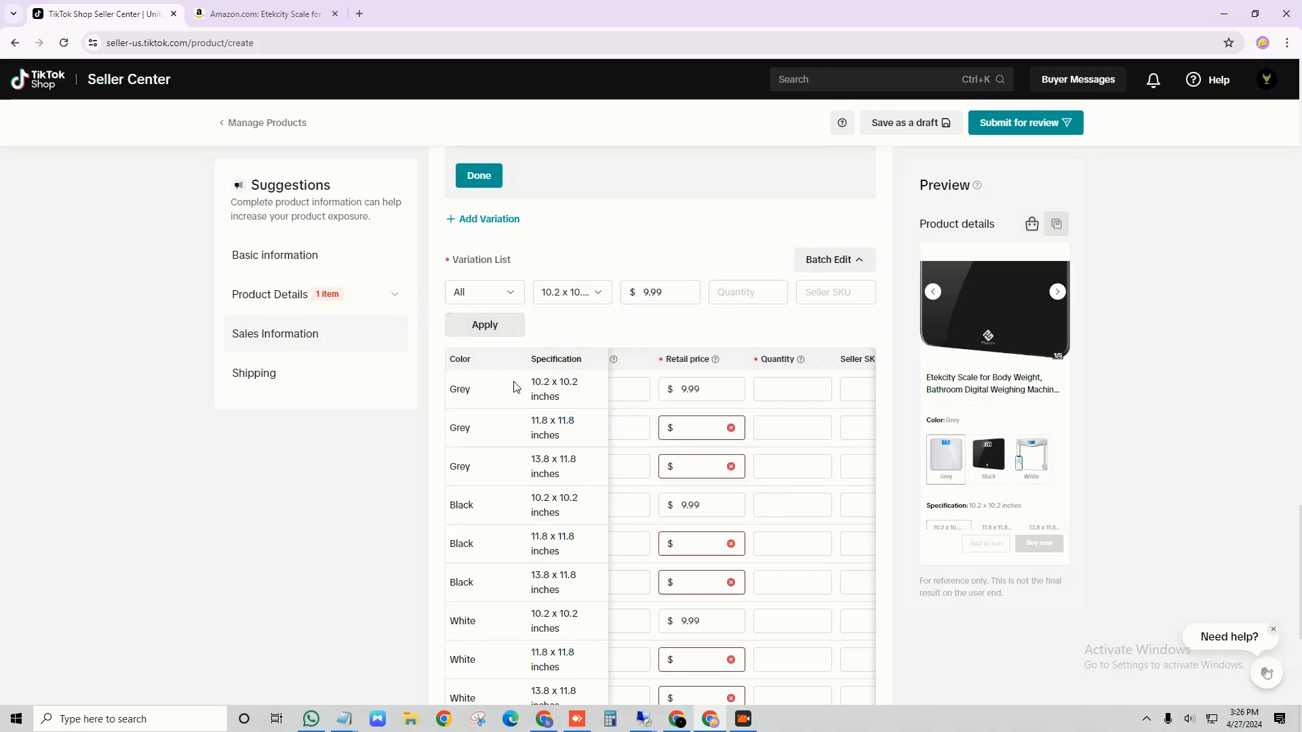
click(725, 506)
scroll(707, 508, down, 1)
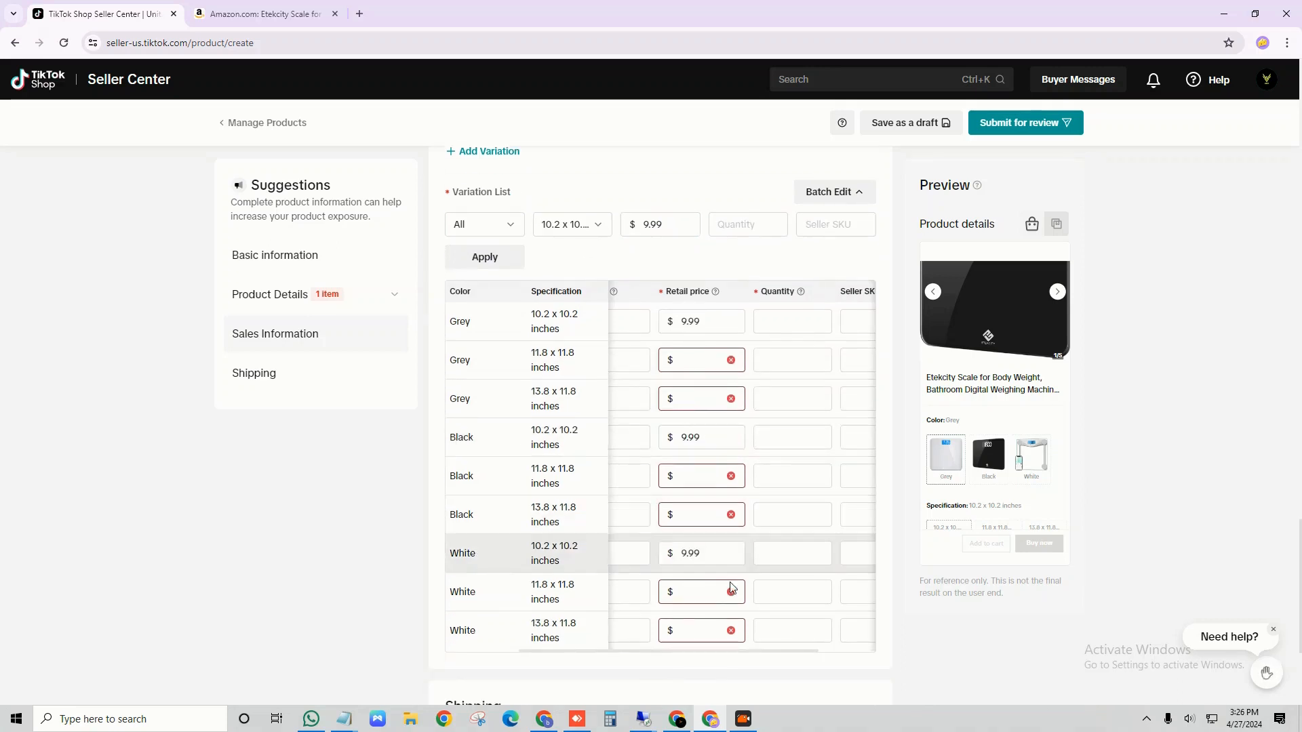
click(712, 552)
scroll(712, 552, down, 1)
Apply a batch retail price of $19.99 to the 11.8 x 11.8 inches size in all colours.
scroll(712, 556, up, 3)
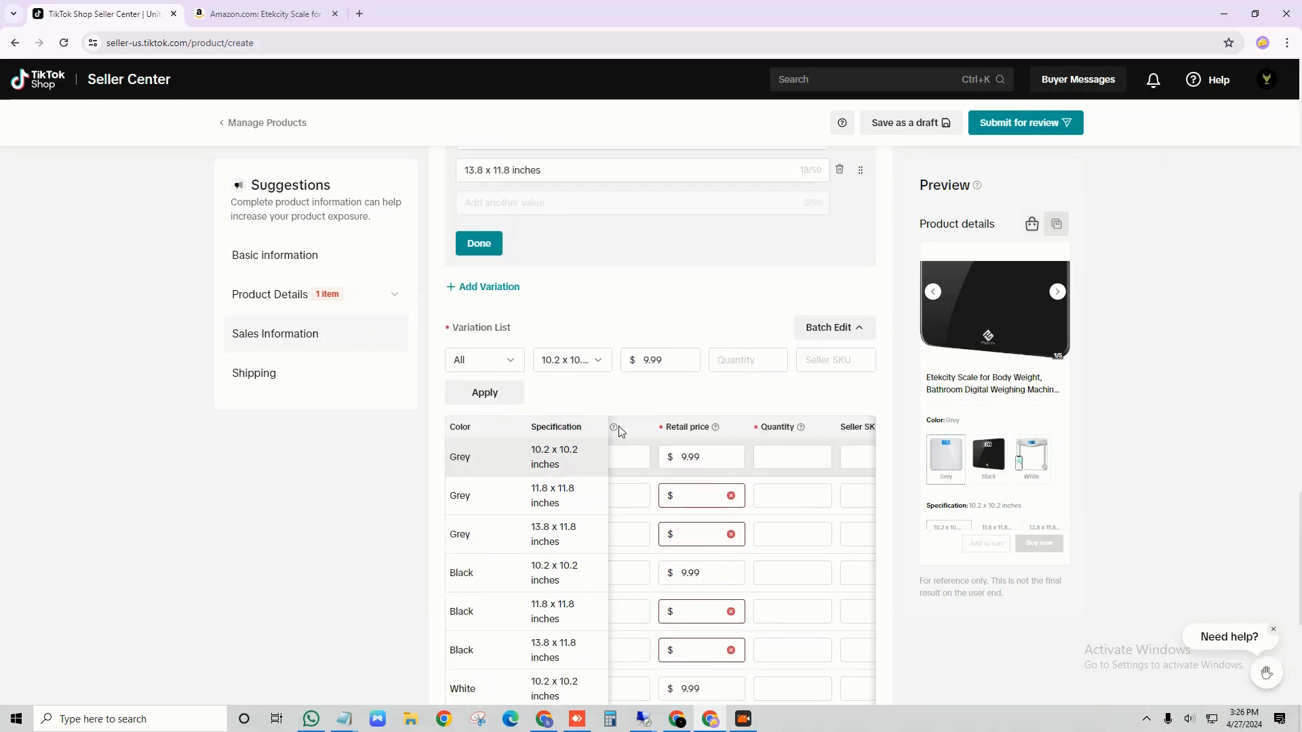
click(600, 367)
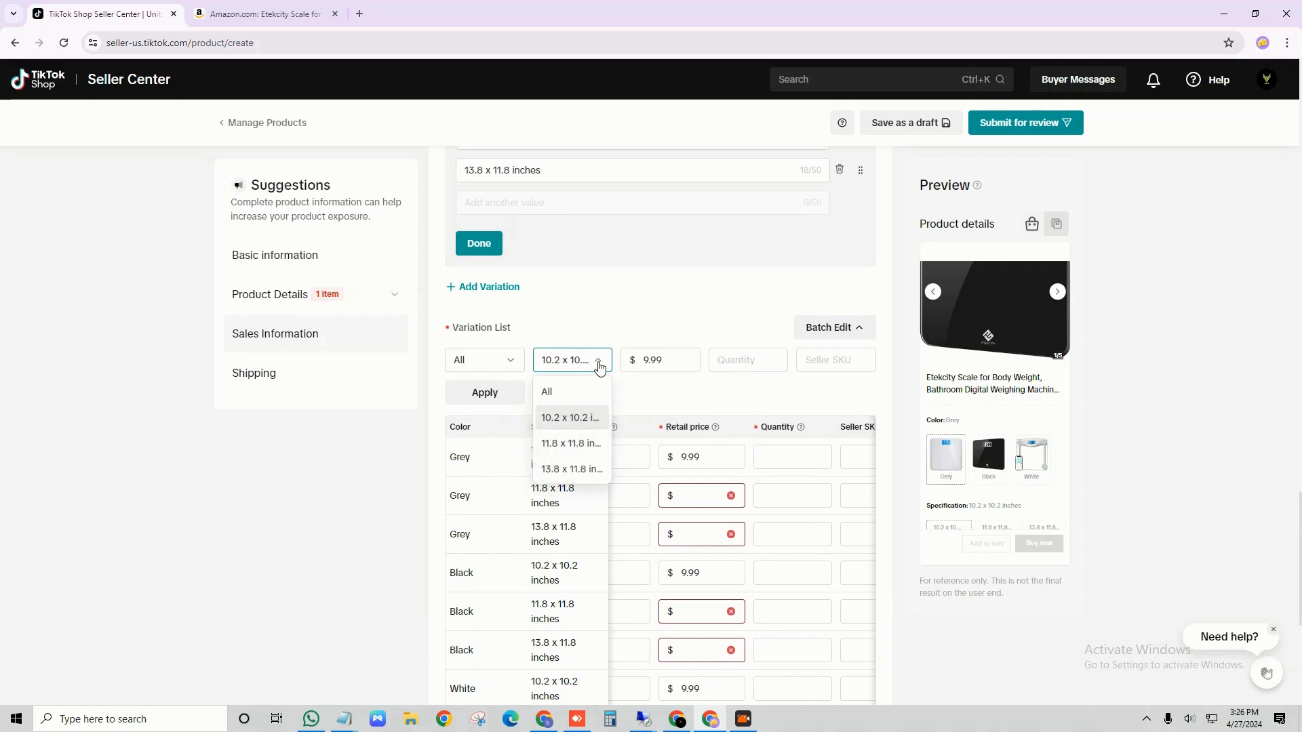
click(571, 444)
click(665, 361)
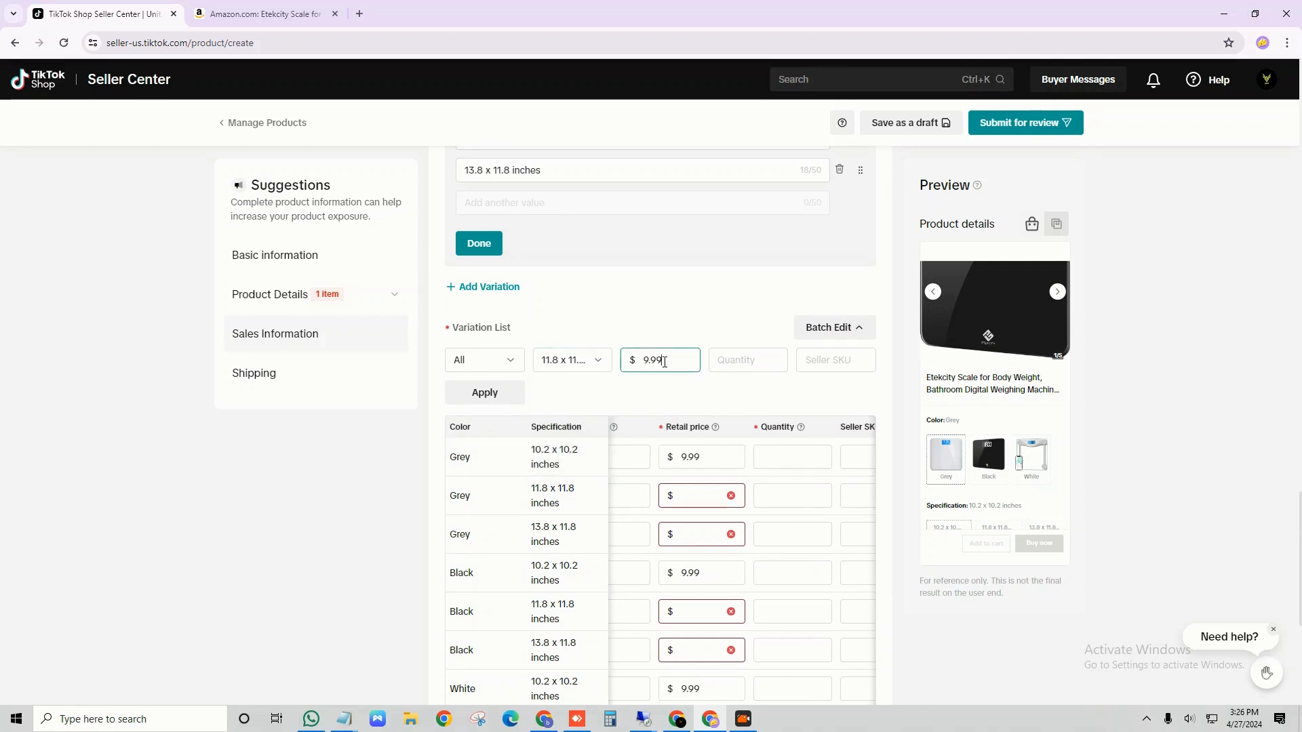
double_click(665, 361)
text(1)
click(482, 390)
Apply a batch retail price of $11.99 to the 13.8 x 11.8 inches size in all colours.
scroll(695, 380, down, 2)
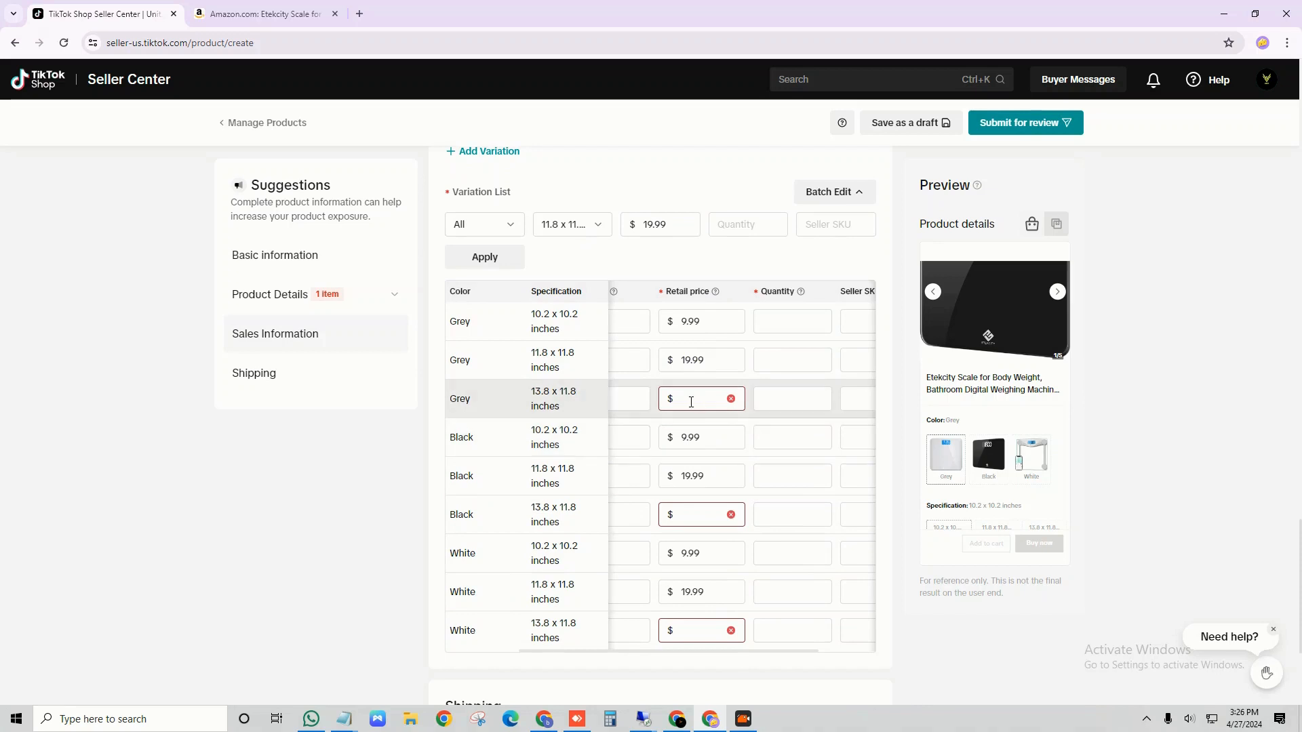
click(574, 231)
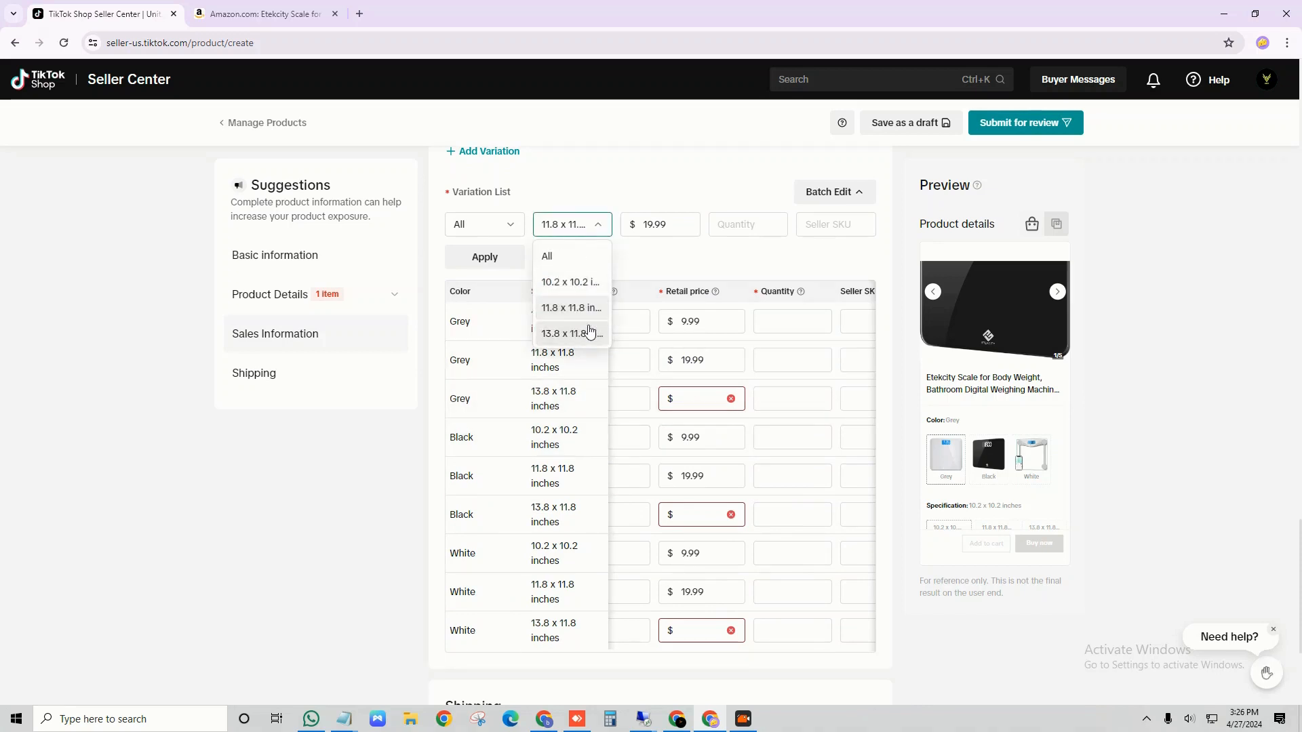
click(586, 332)
double_click(673, 225)
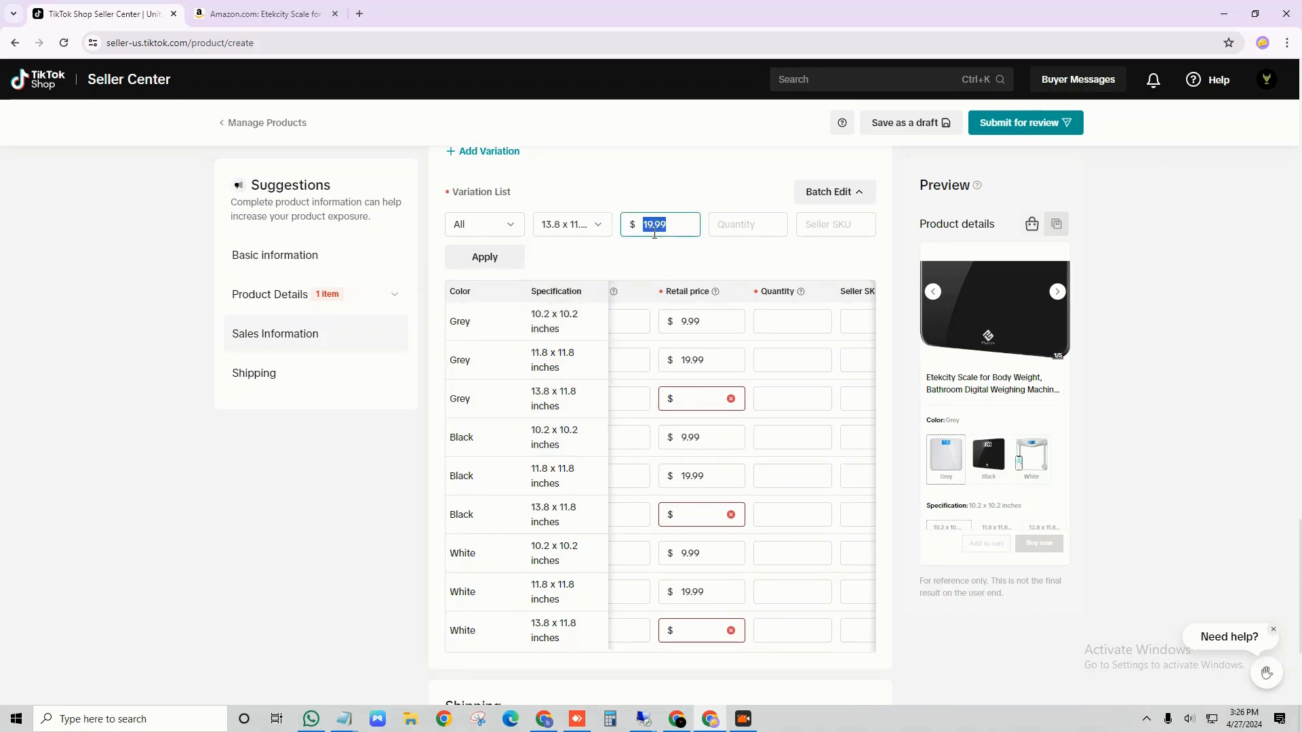
text(11)
click(483, 262)
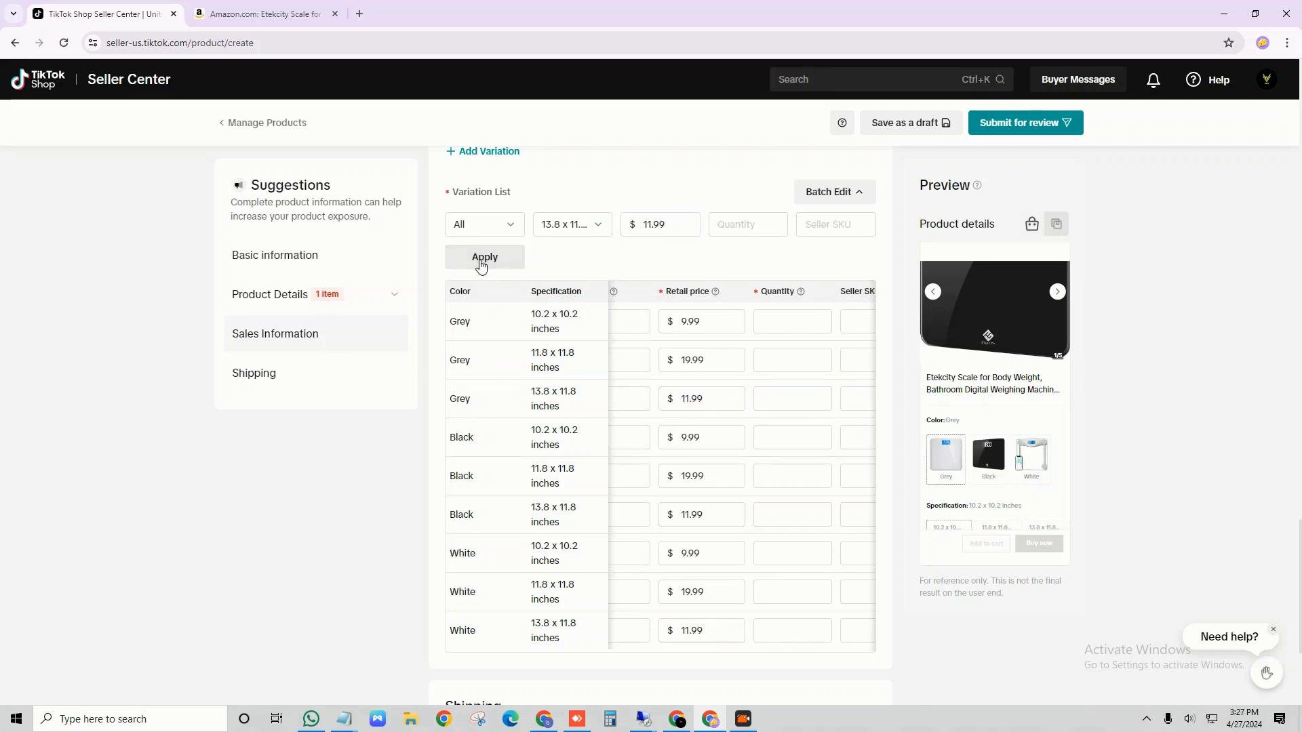
Clear the batch retail price and apply a quantity of 20 to the 10.2 x 10.2 inches size in all colours.
scroll(788, 402, down, 2)
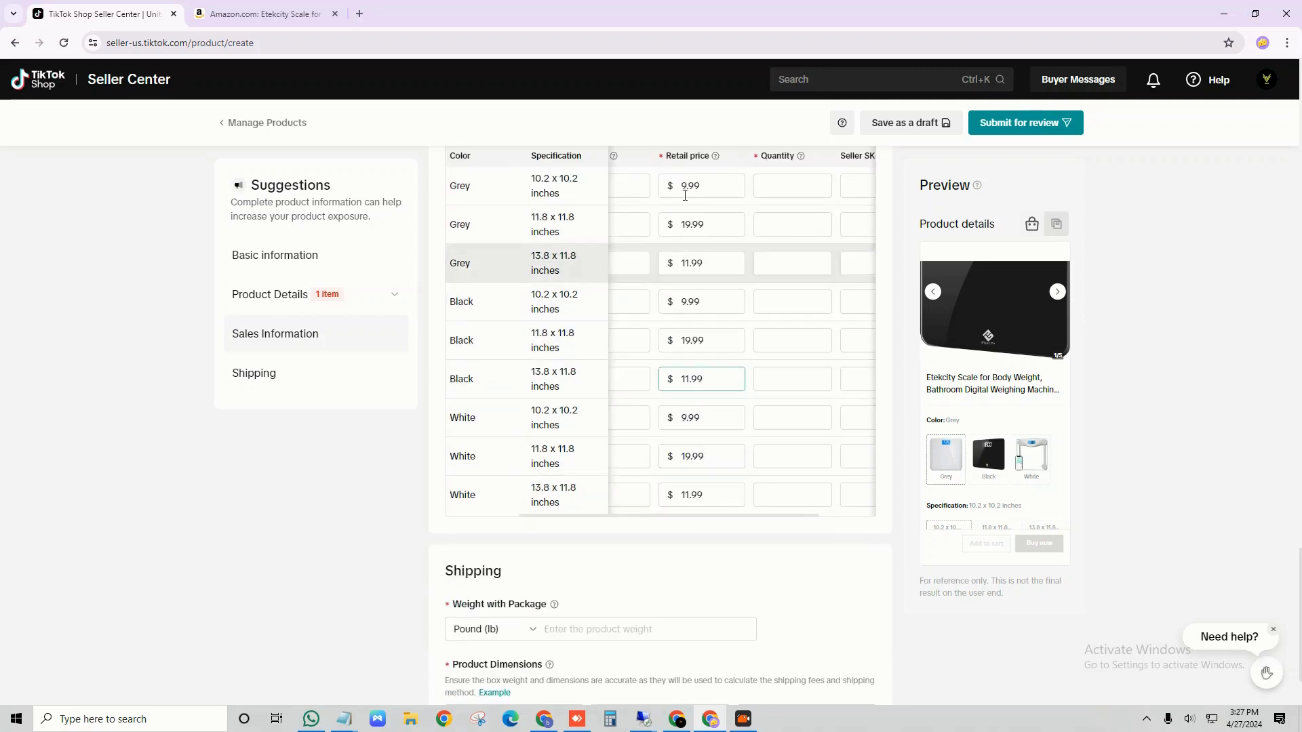
scroll(671, 237, up, 3)
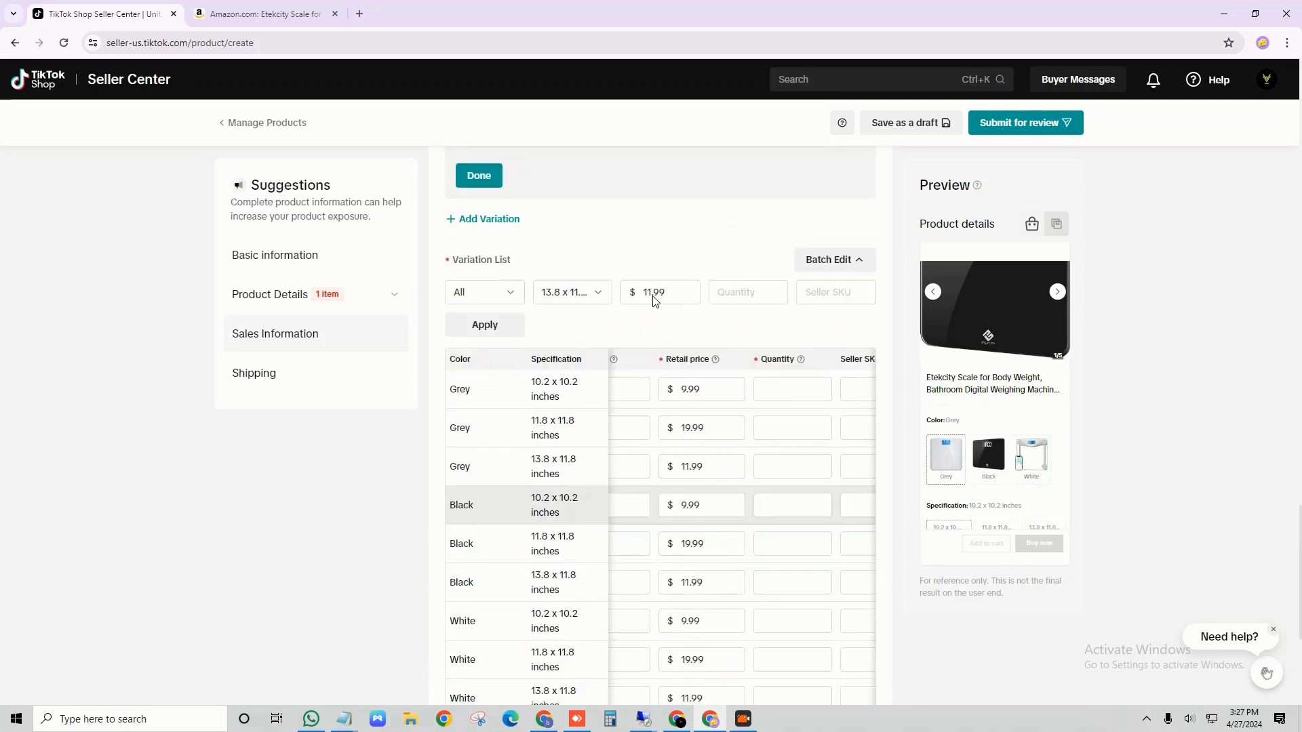
click(500, 294)
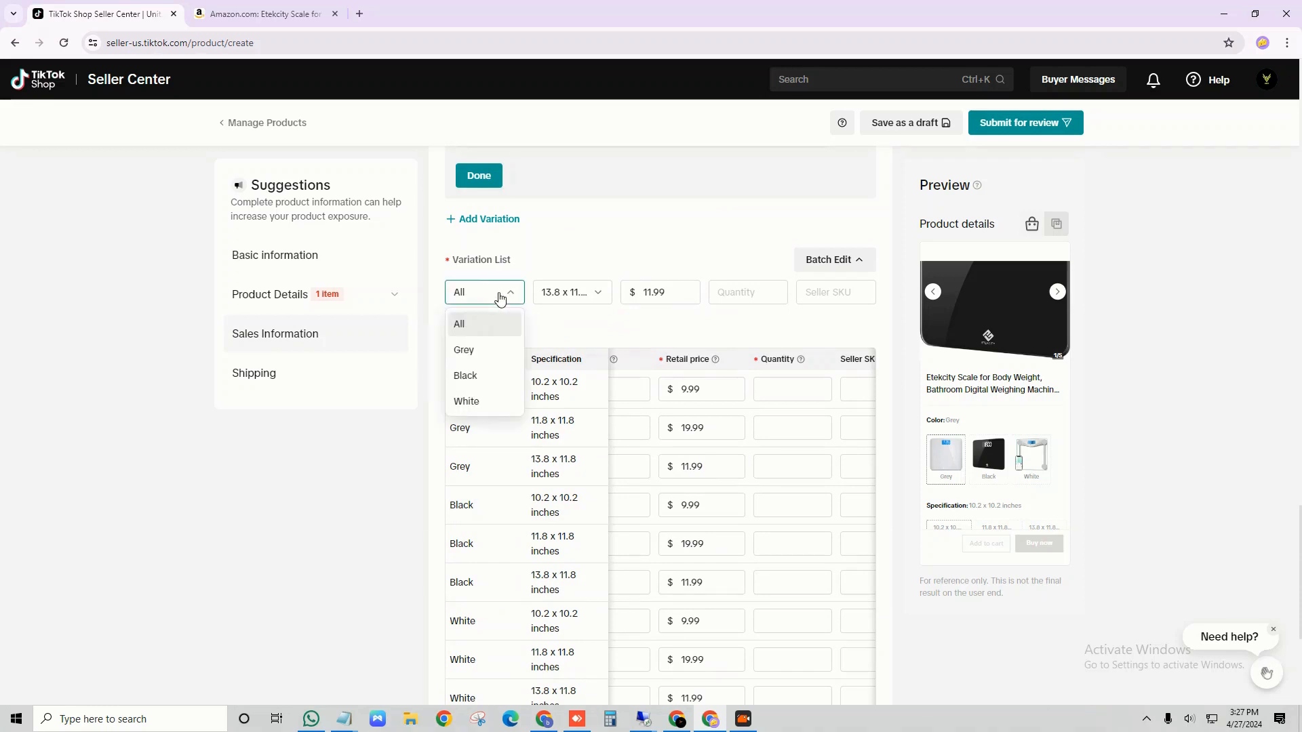
click(630, 328)
click(795, 385)
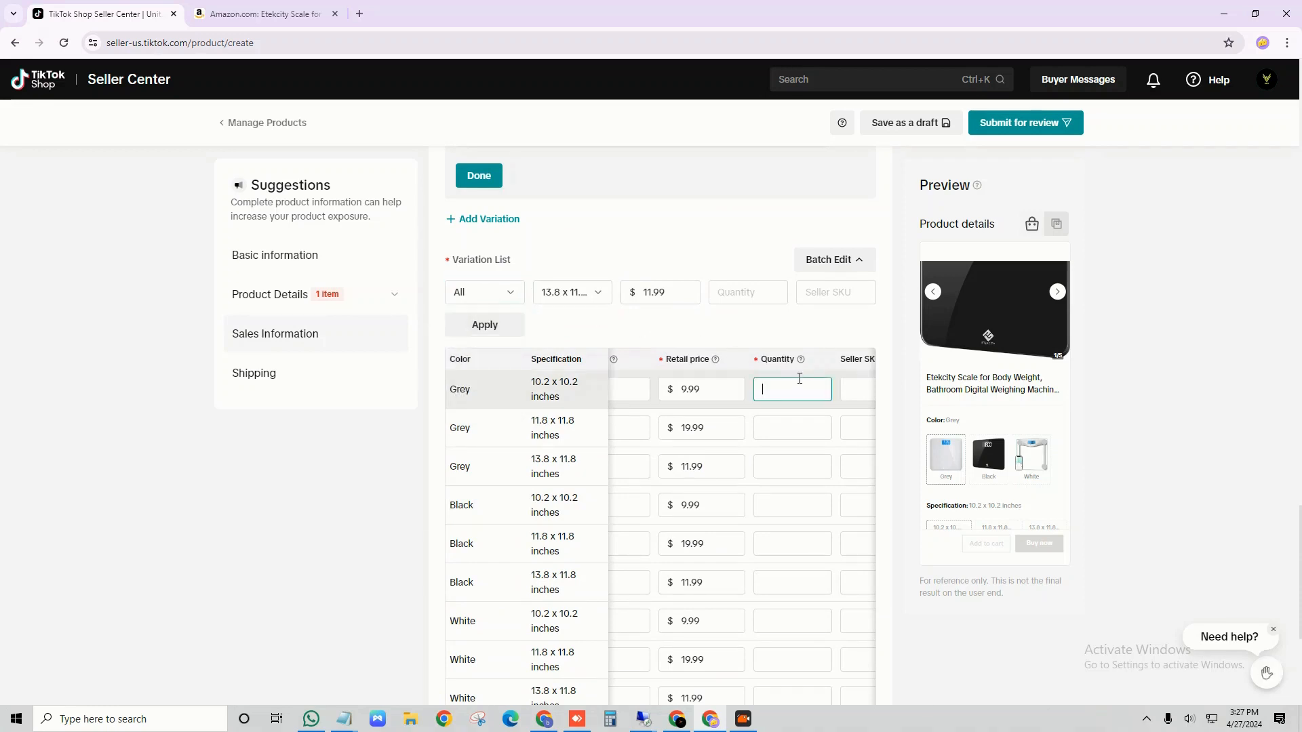
click(776, 292)
double_click(655, 292)
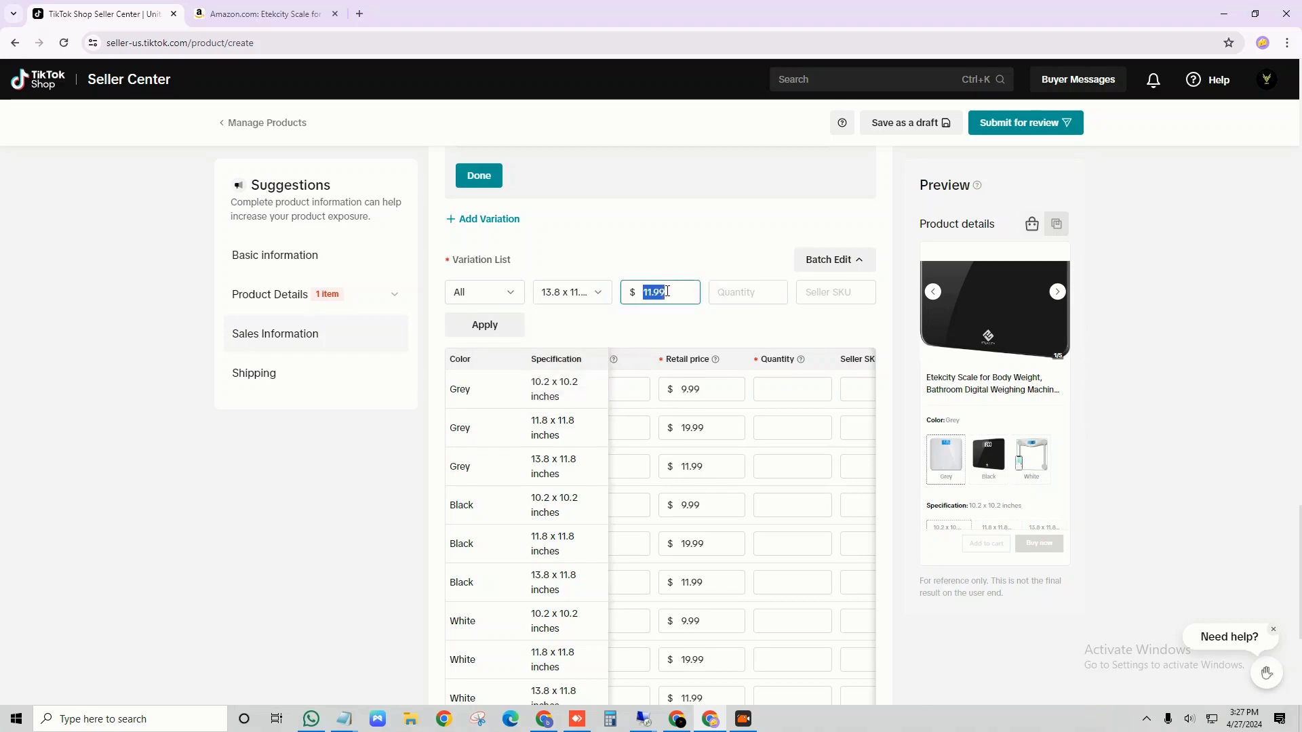
key(BackSpace)
click(744, 293)
click(596, 294)
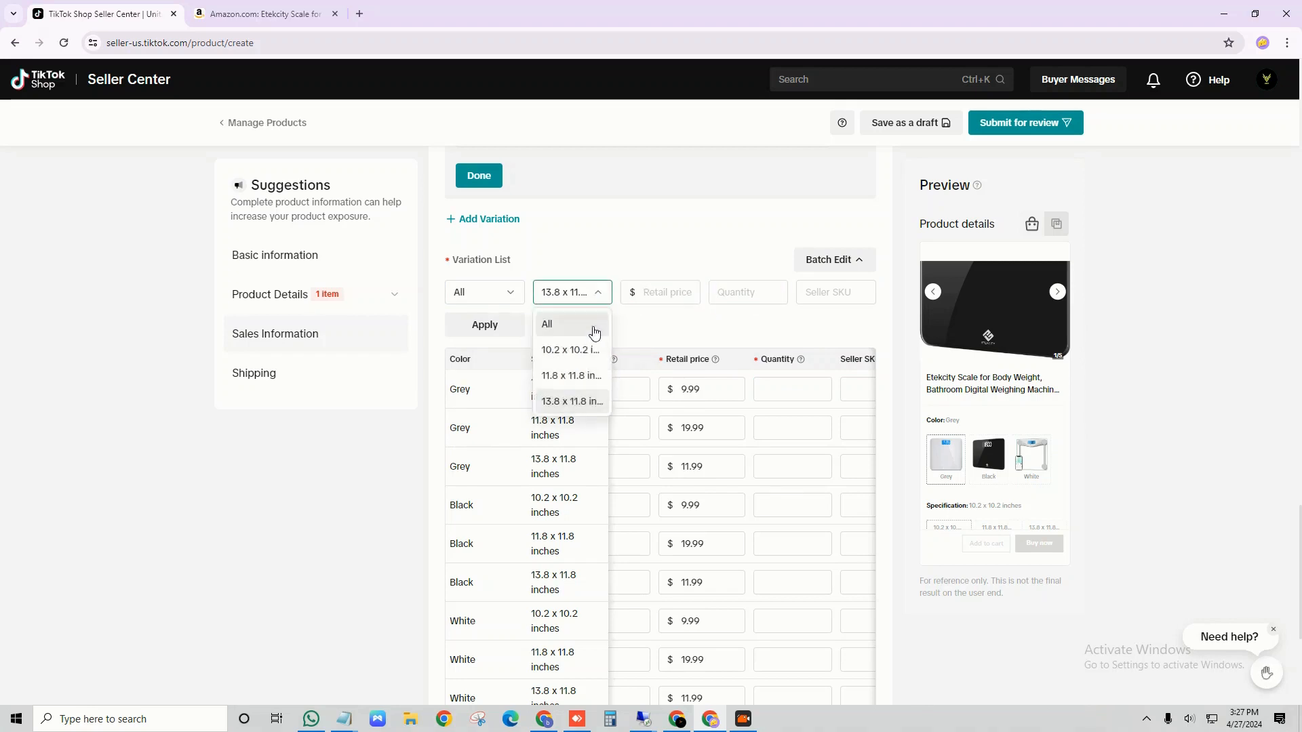
click(583, 349)
click(743, 303)
text(20)
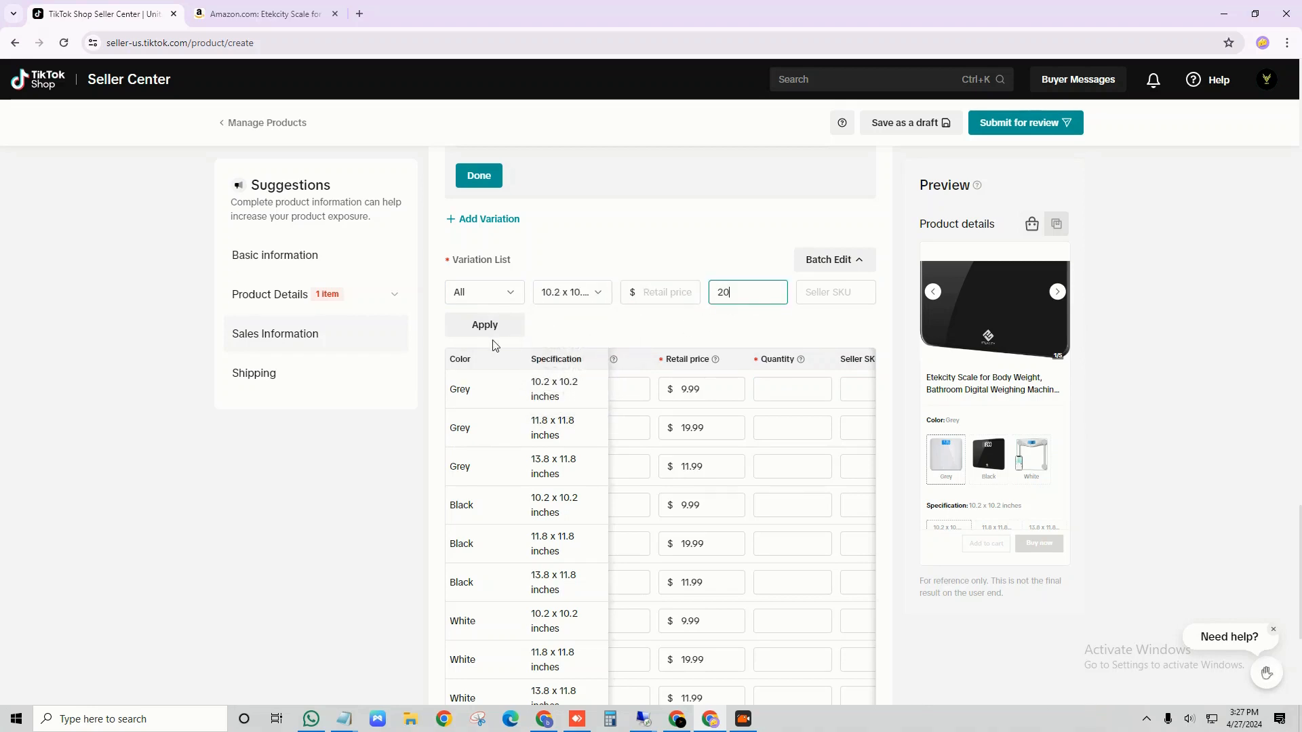
click(499, 331)
Review the Seller SKU fields of the variation list, the shipping section and the product details of the listing.
click(837, 294)
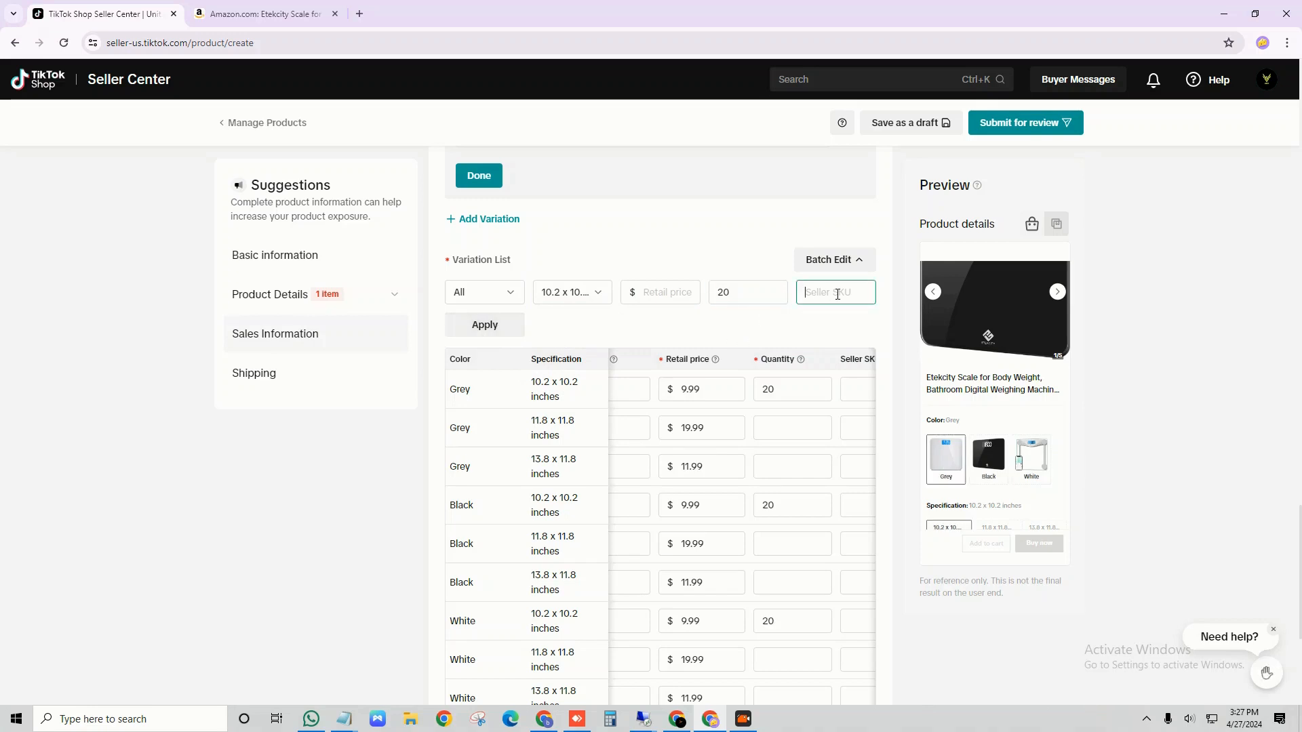
triple_click(557, 384)
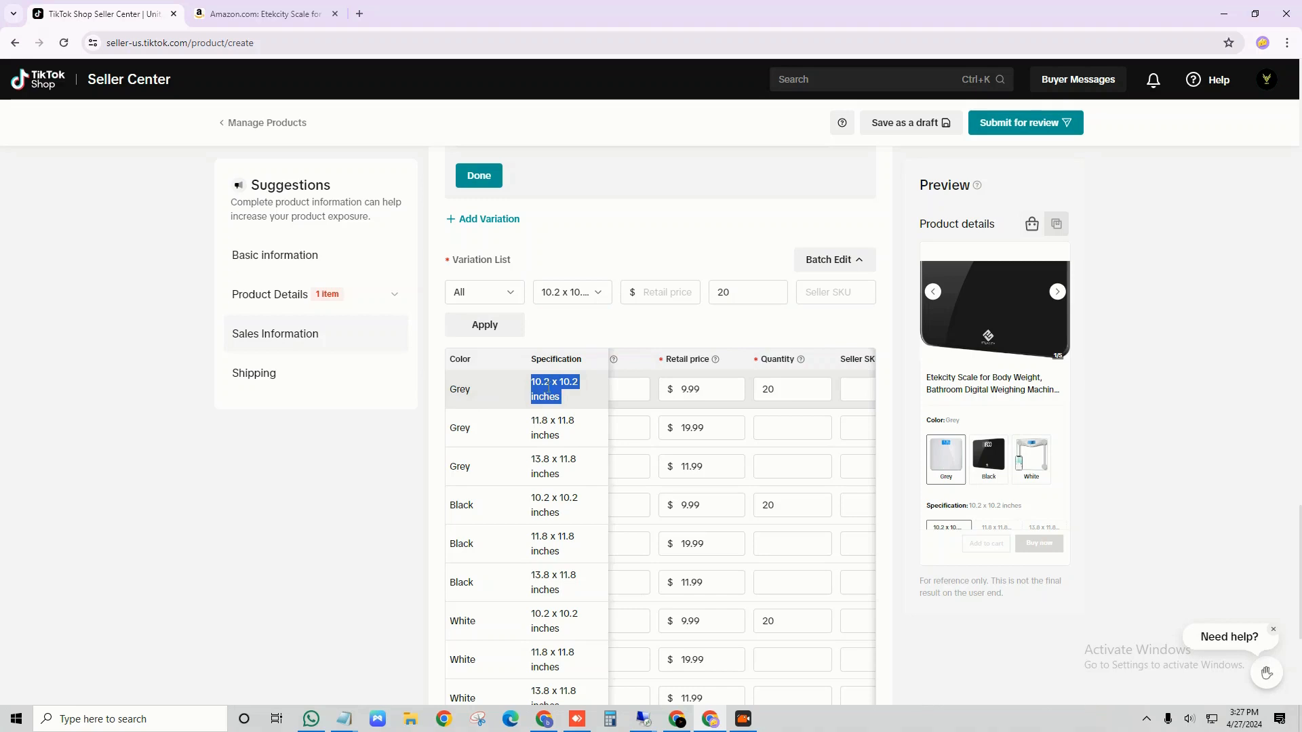
click(865, 400)
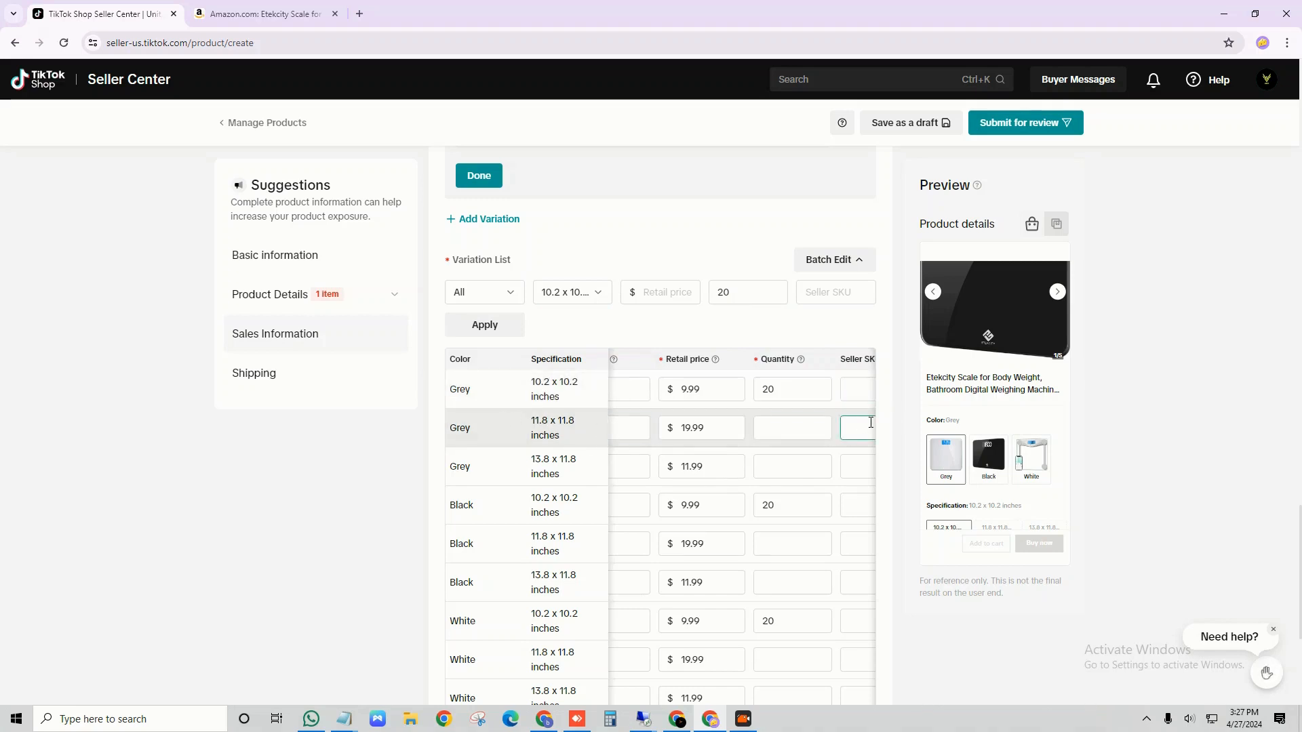
scroll(841, 447, down, 2)
scroll(840, 460, down, 2)
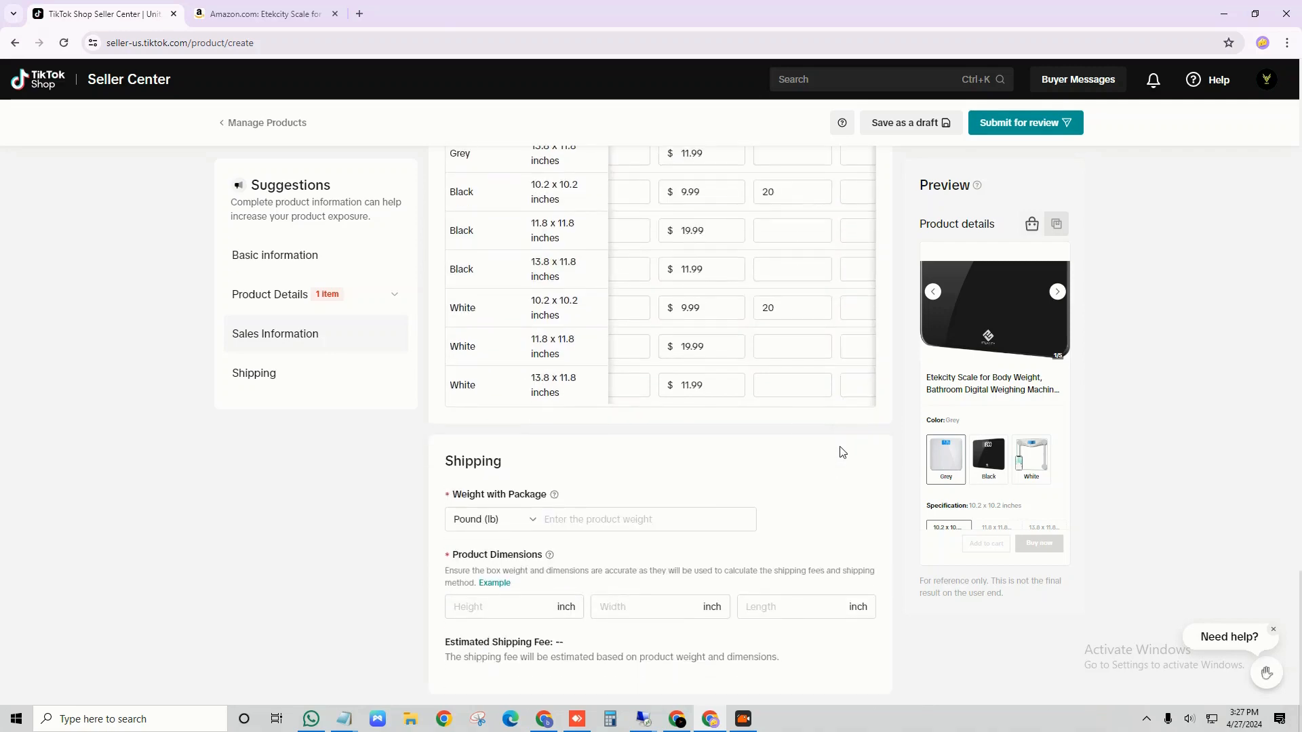
scroll(793, 401, up, 6)
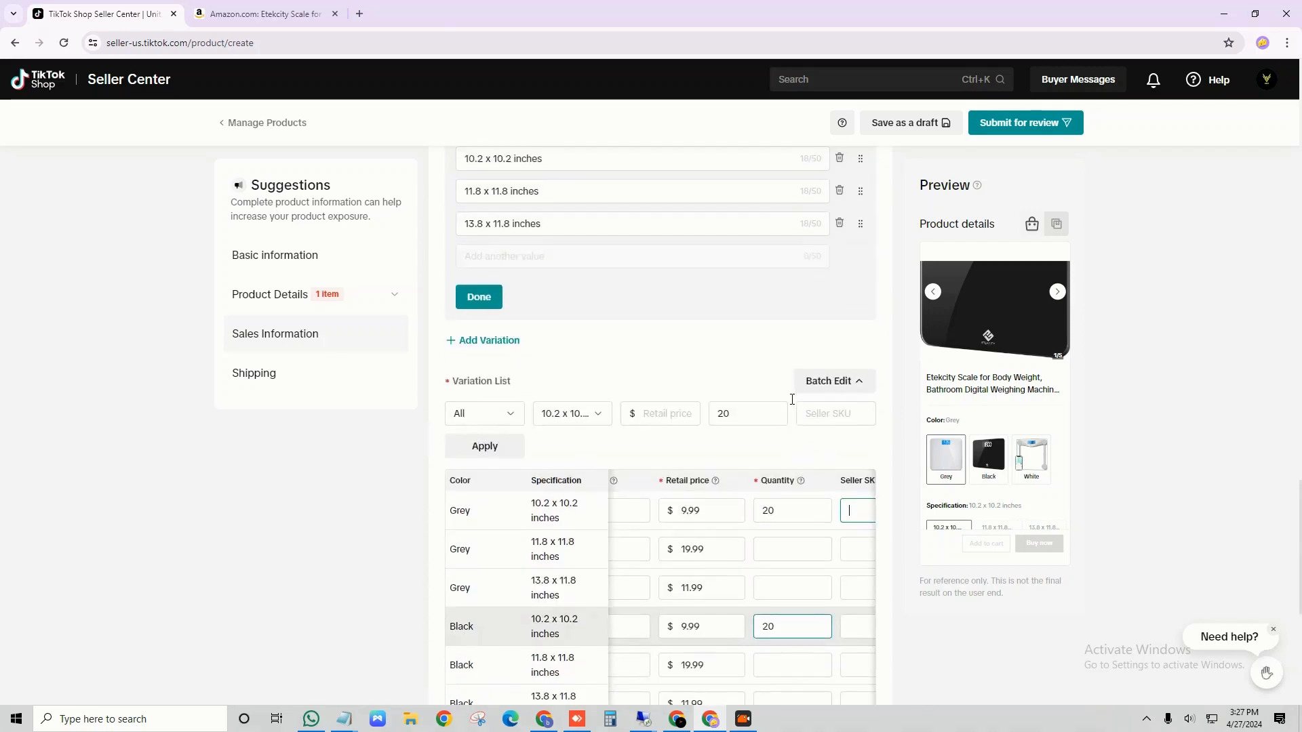
scroll(792, 400, up, 13)
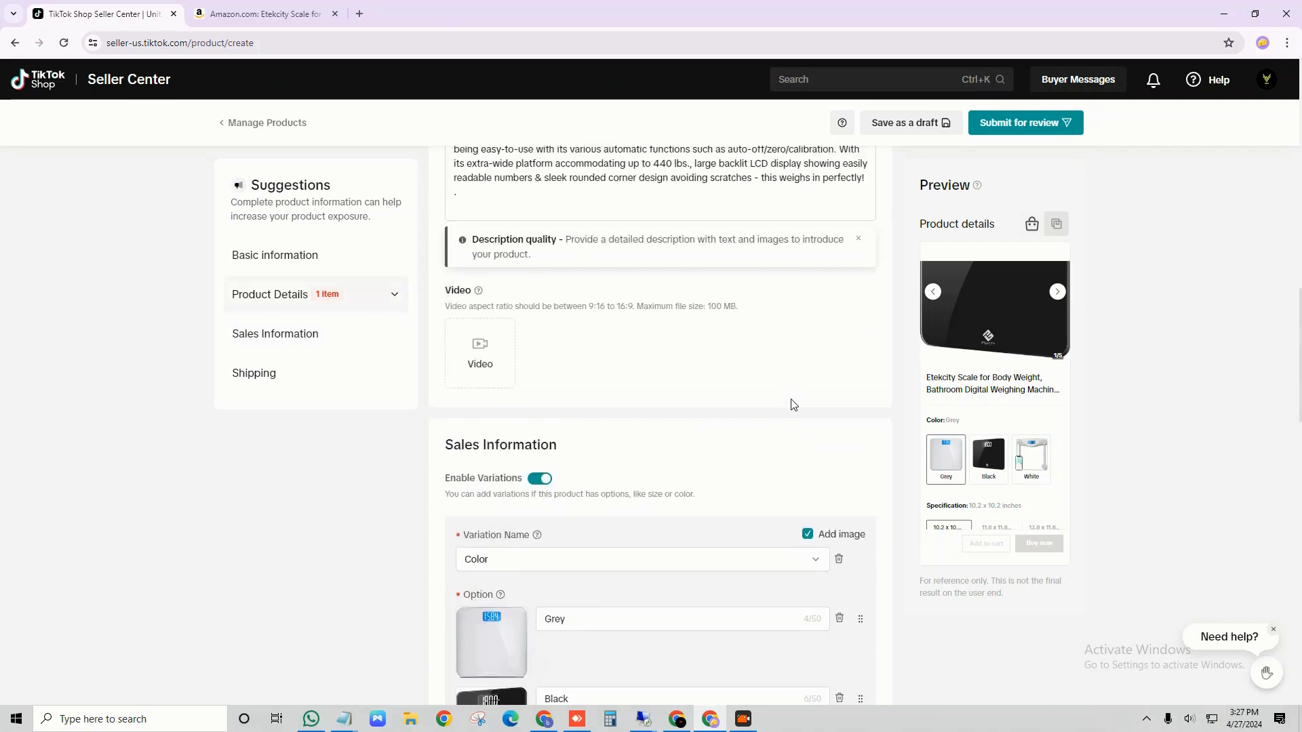